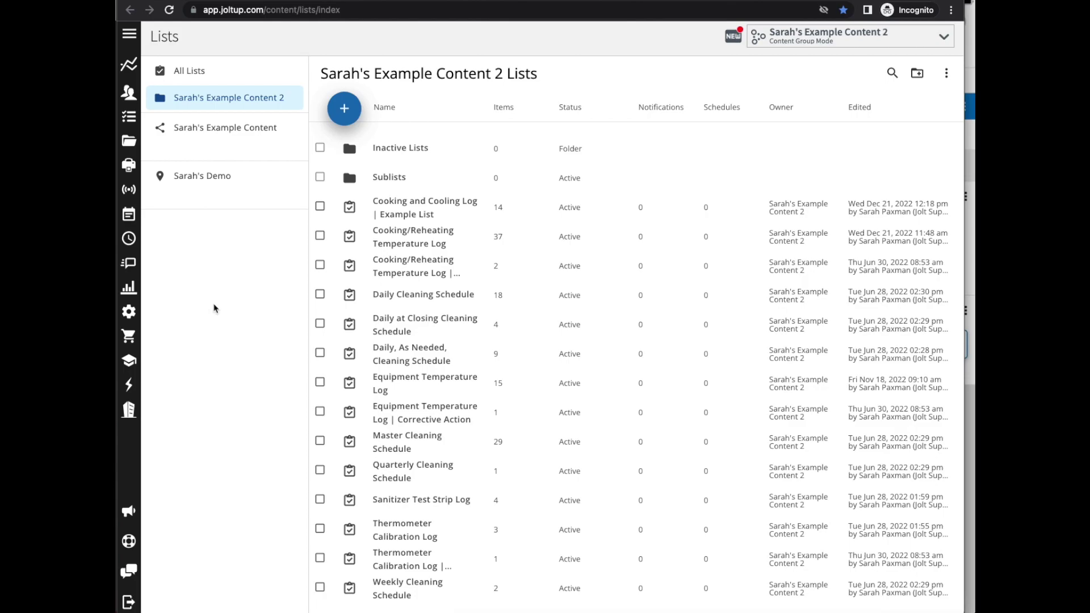
# Go to Lists → Edit Lists to open the Cooking and Cooling Log | Example List
pyautogui.moveTo(137, 150)
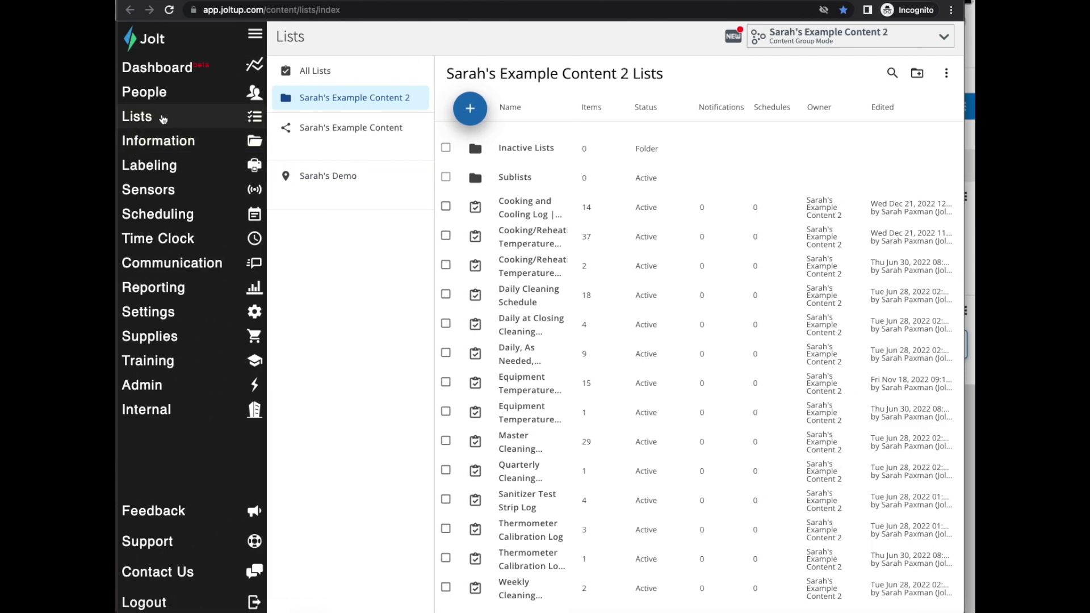
pyautogui.click(158, 118)
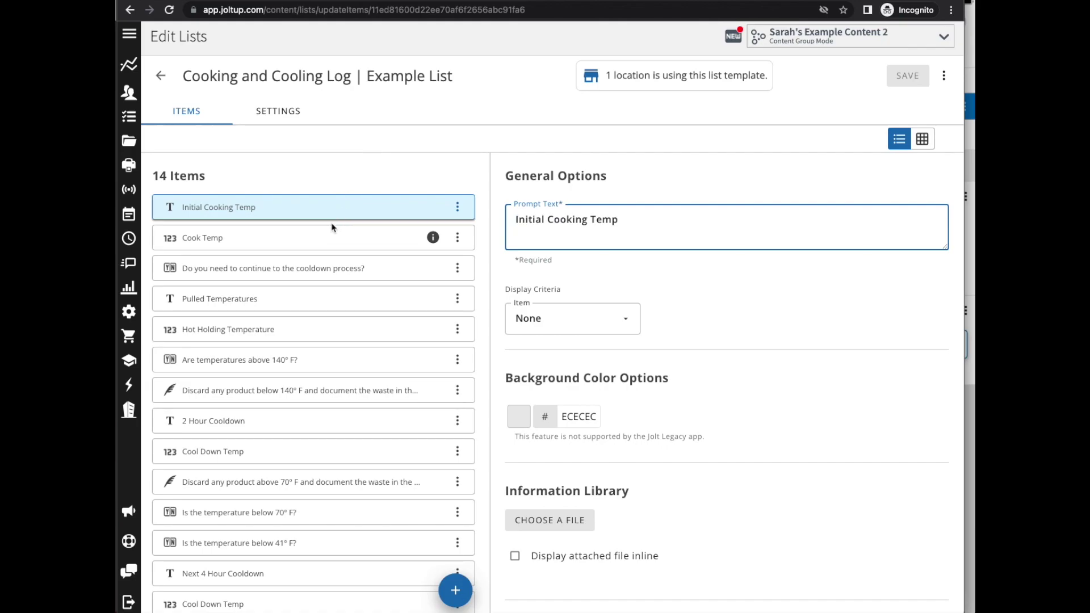
# Select Cook Temp, scroll to its Flags, and view the flag choices for the inside-range rule
pyautogui.click(314, 241)
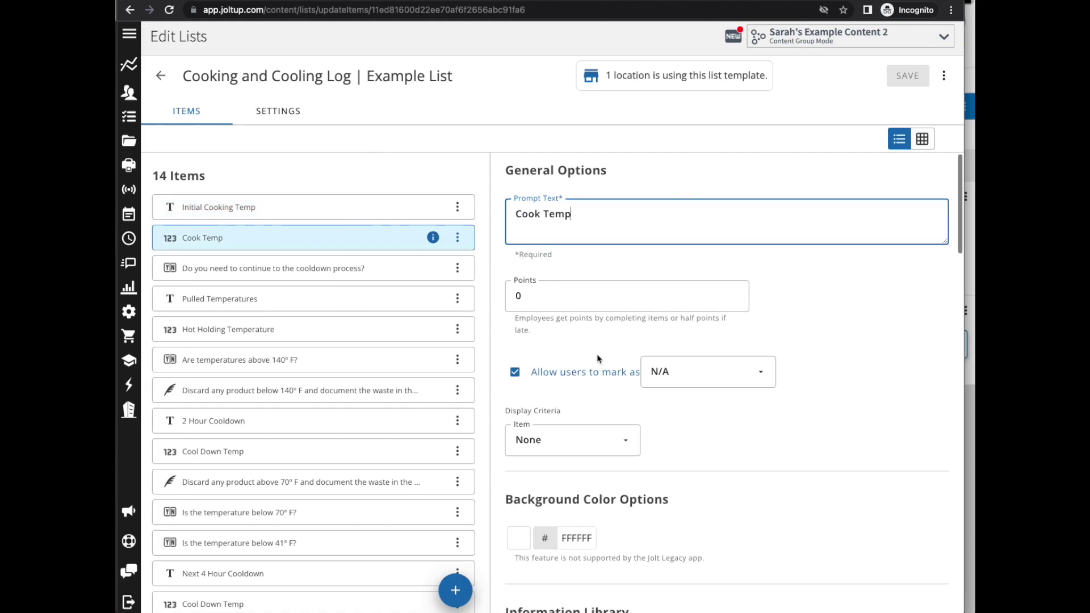
pyautogui.scroll(-10, 596, 355)
pyautogui.scroll(-1, 598, 359)
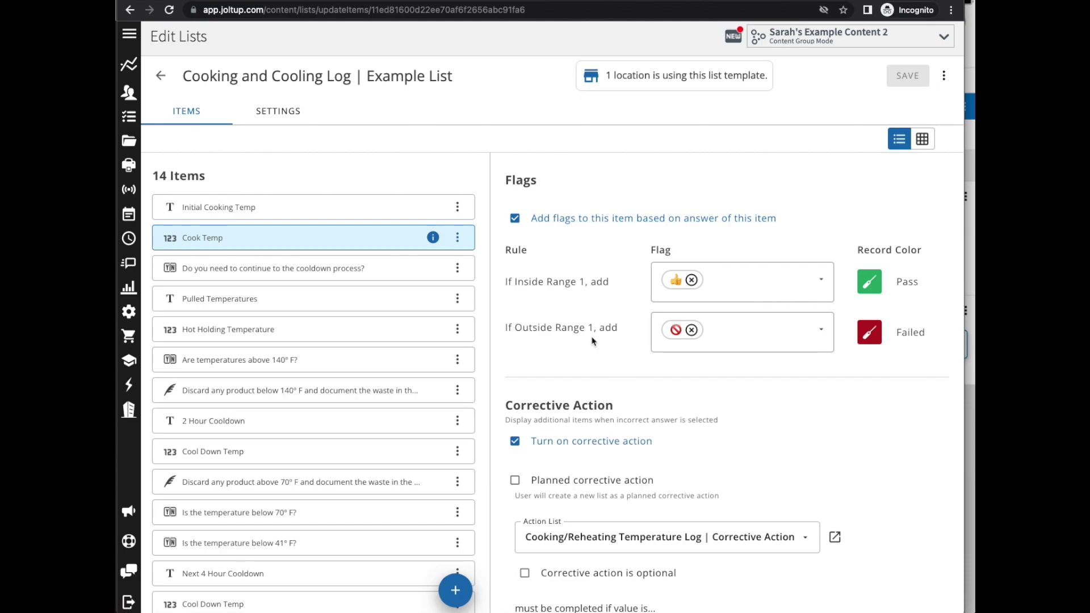
pyautogui.click(783, 281)
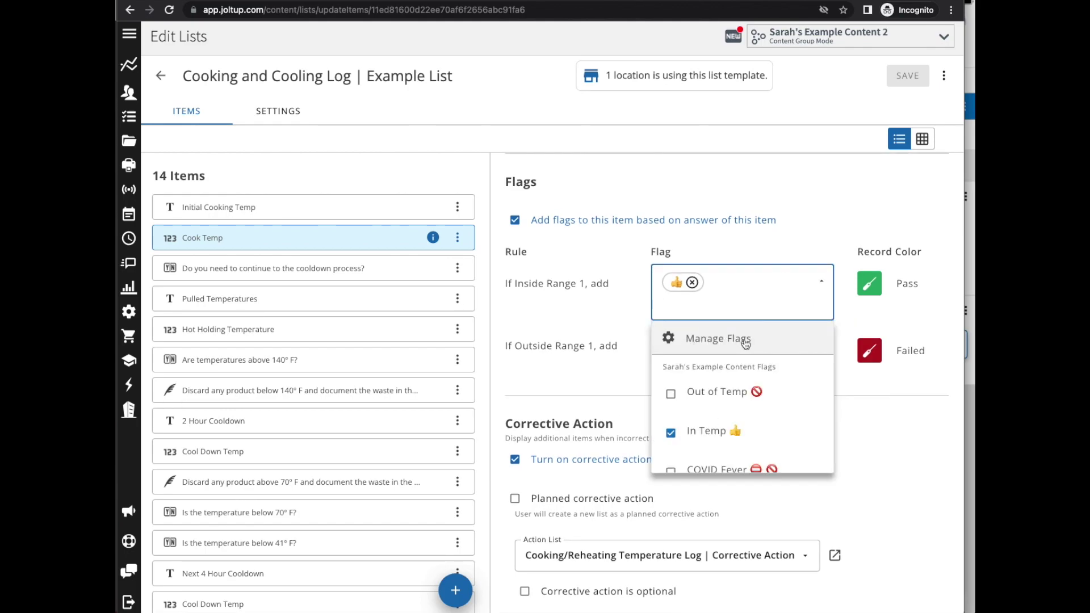
pyautogui.click(709, 341)
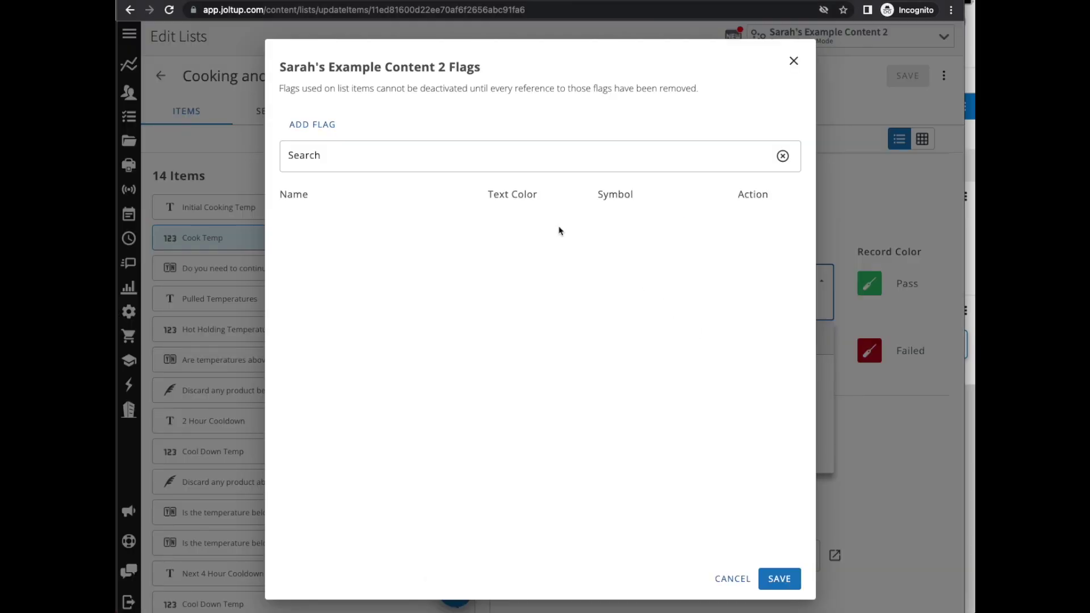
pyautogui.click(308, 127)
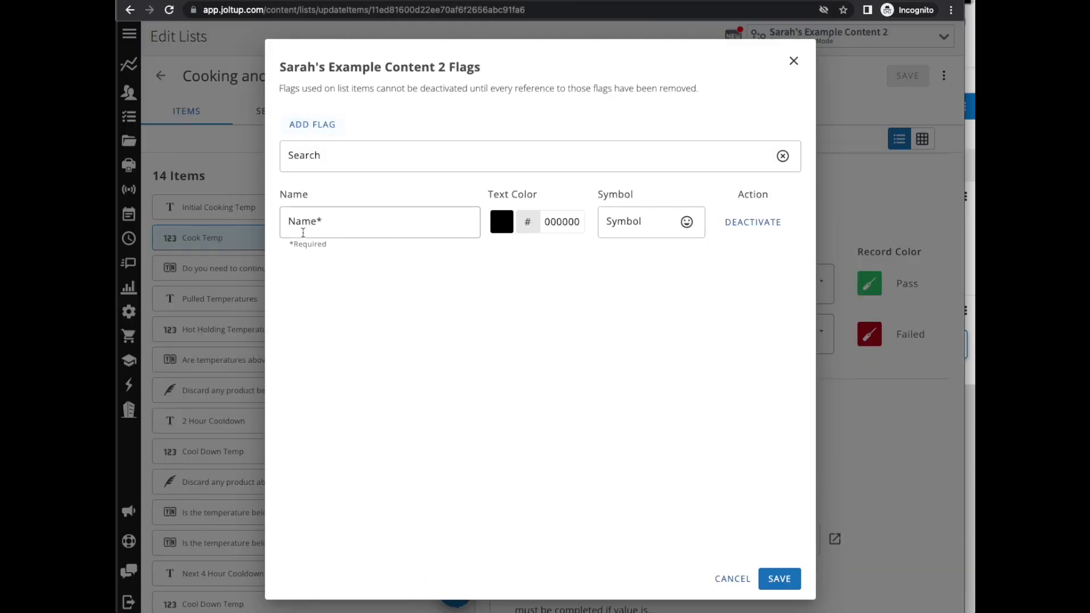
pyautogui.click(303, 226)
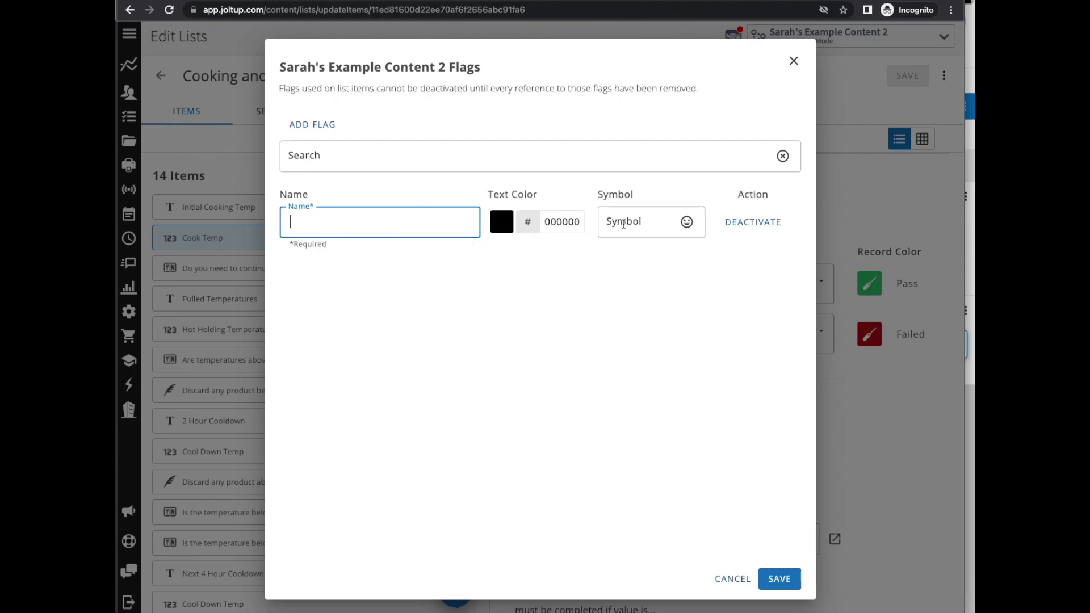
pyautogui.click(686, 222)
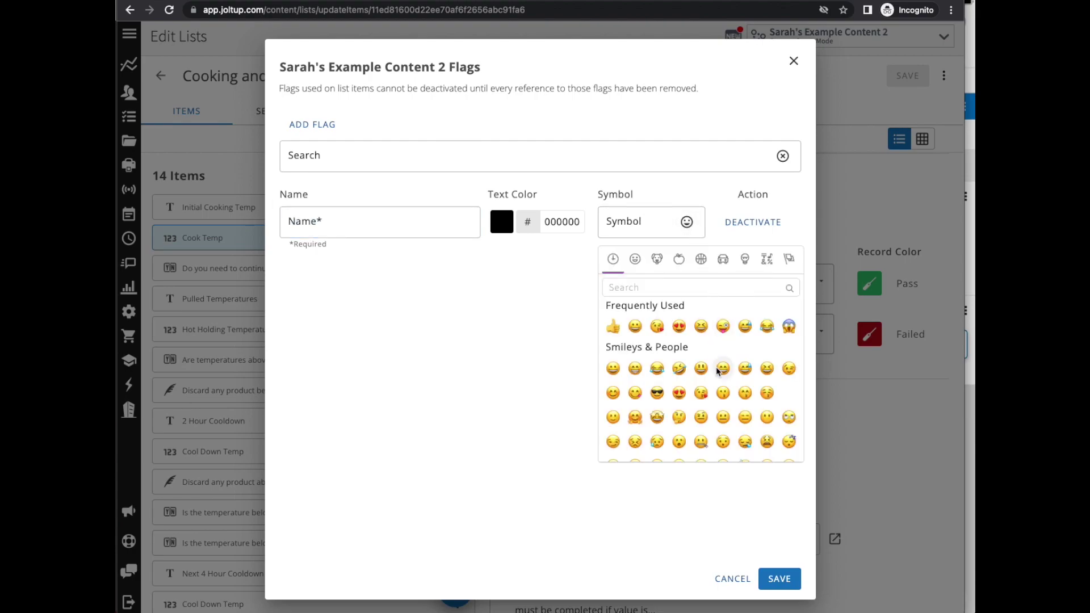
pyautogui.scroll(-1, 719, 373)
pyautogui.scroll(1, 704, 349)
pyautogui.click(535, 340)
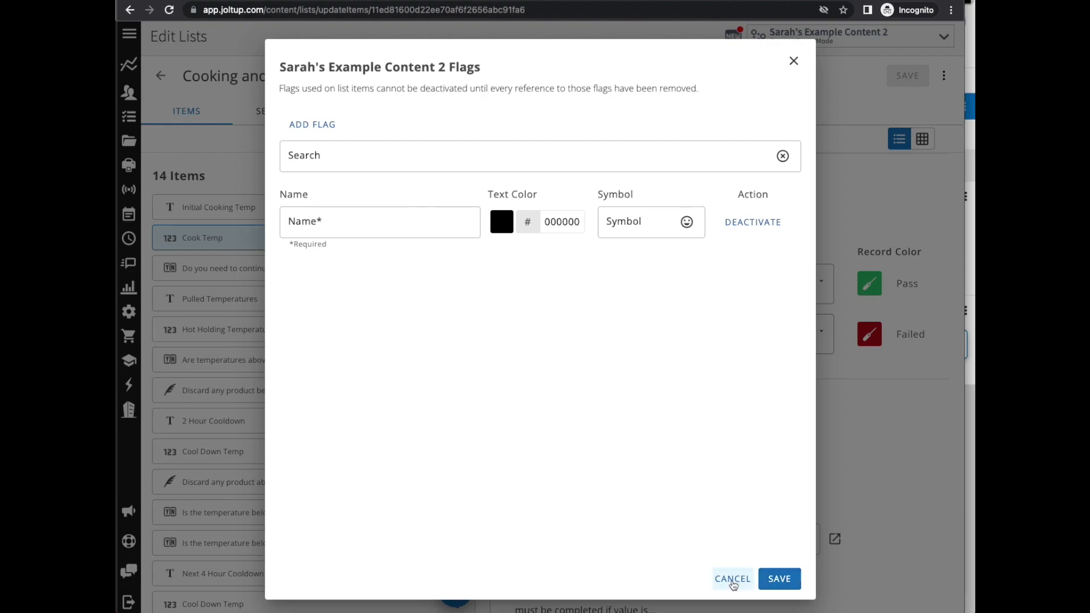
pyautogui.click(733, 585)
pyautogui.click(800, 292)
pyautogui.scroll(-1, 783, 400)
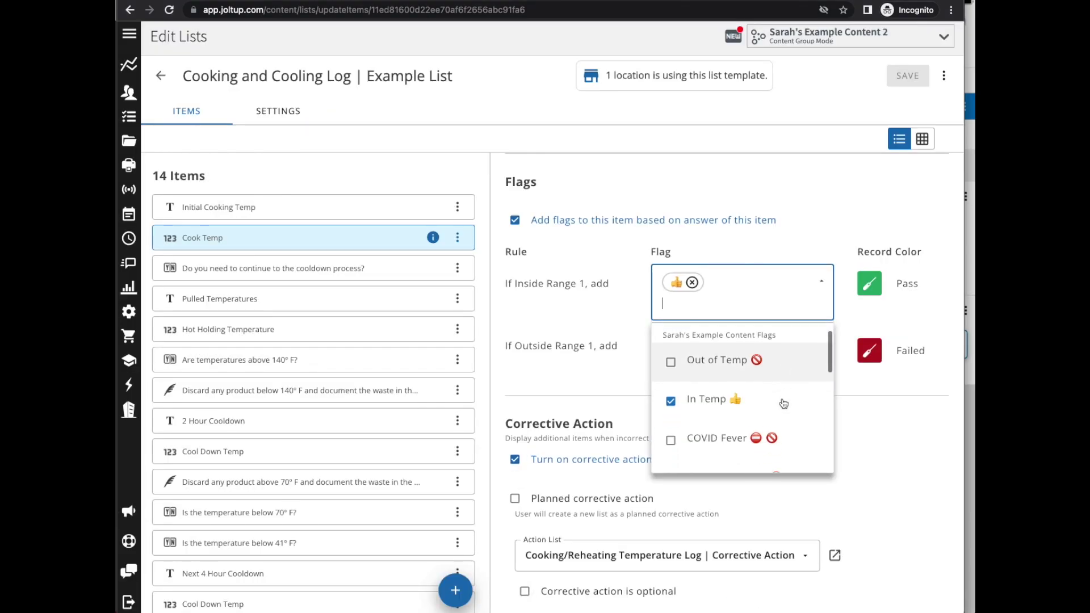
pyautogui.scroll(-5, 784, 403)
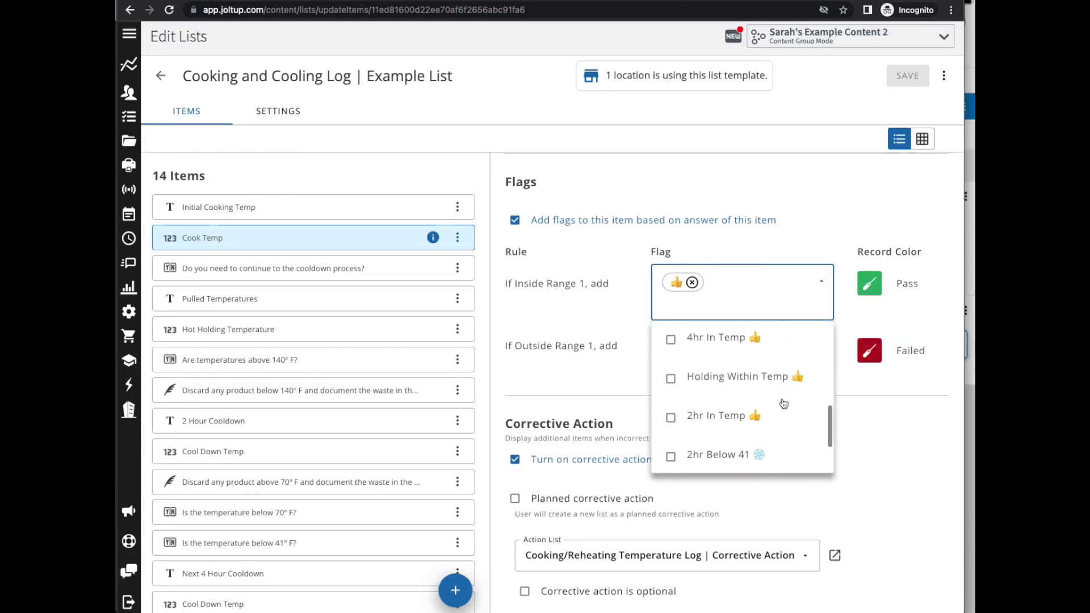
pyautogui.scroll(-2, 784, 403)
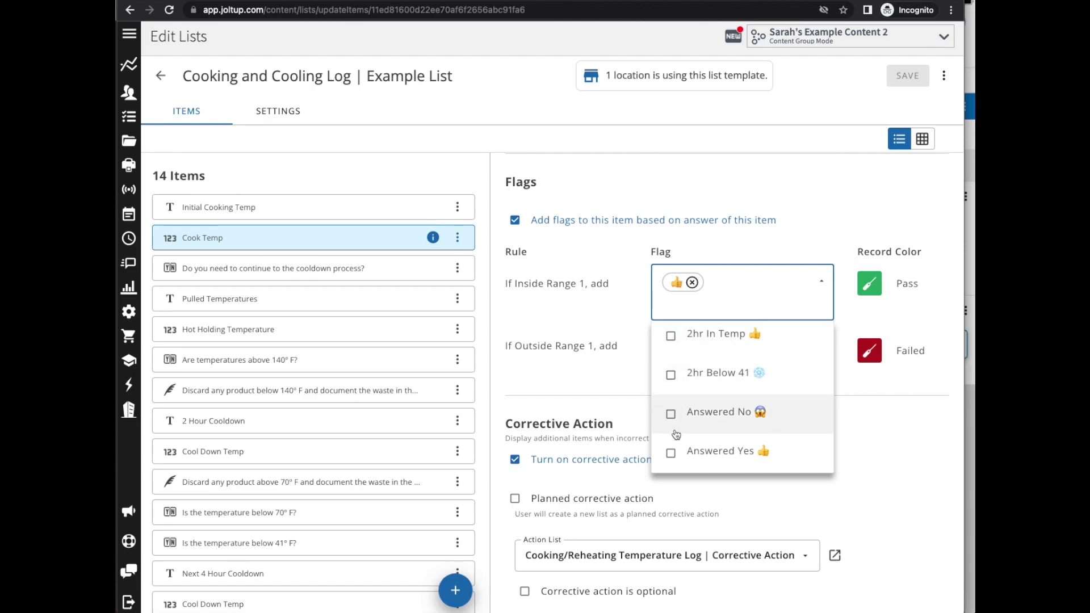
pyautogui.click(898, 447)
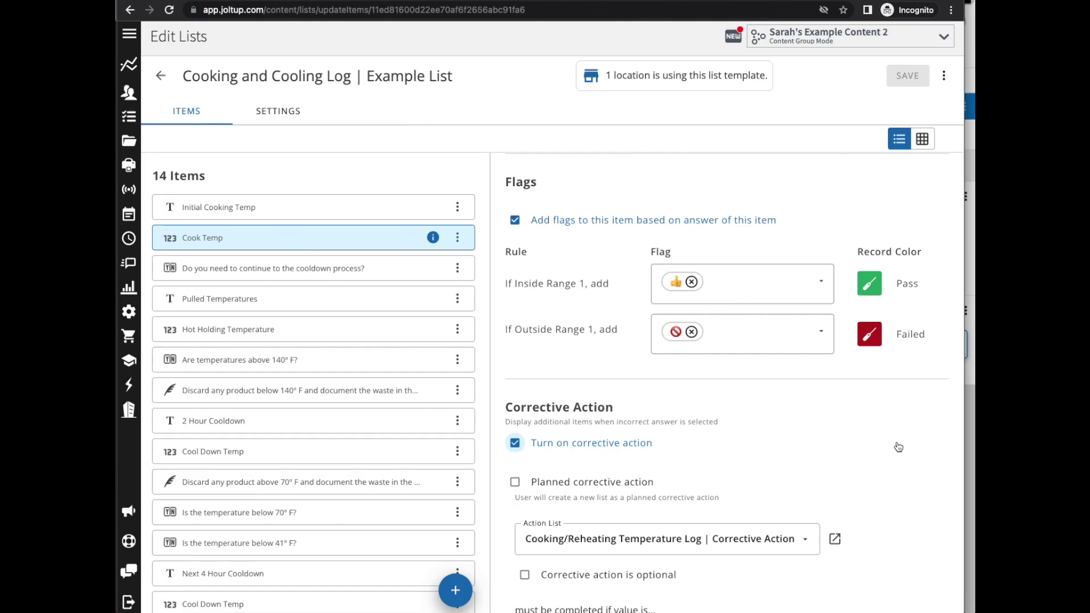
# On the iPad, open Hot Holding Temperature's probe screen, then return to the browser list editor
pyautogui.click(971, 56)
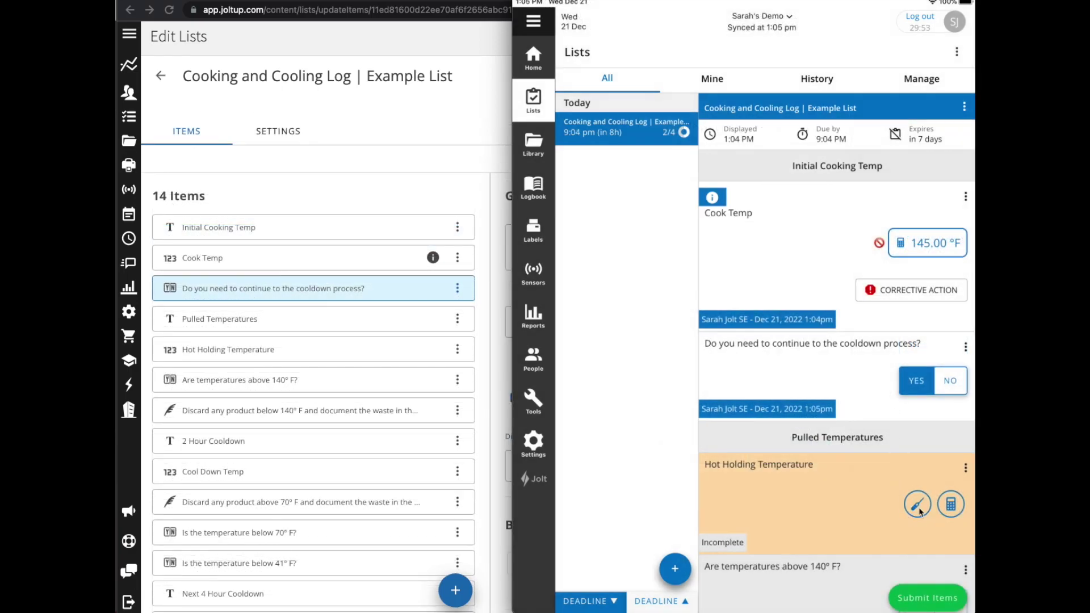
pyautogui.click(918, 505)
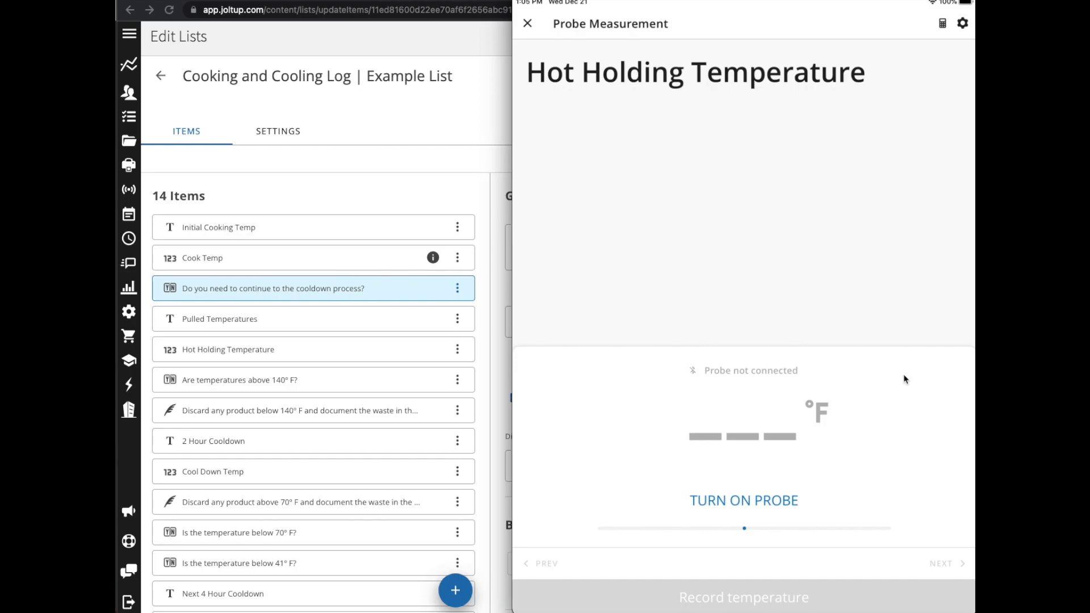
pyautogui.click(406, 200)
# Review Cook Temp's Flags and Pass record colour choices, then bring the tablet probe screen forward
pyautogui.click(344, 259)
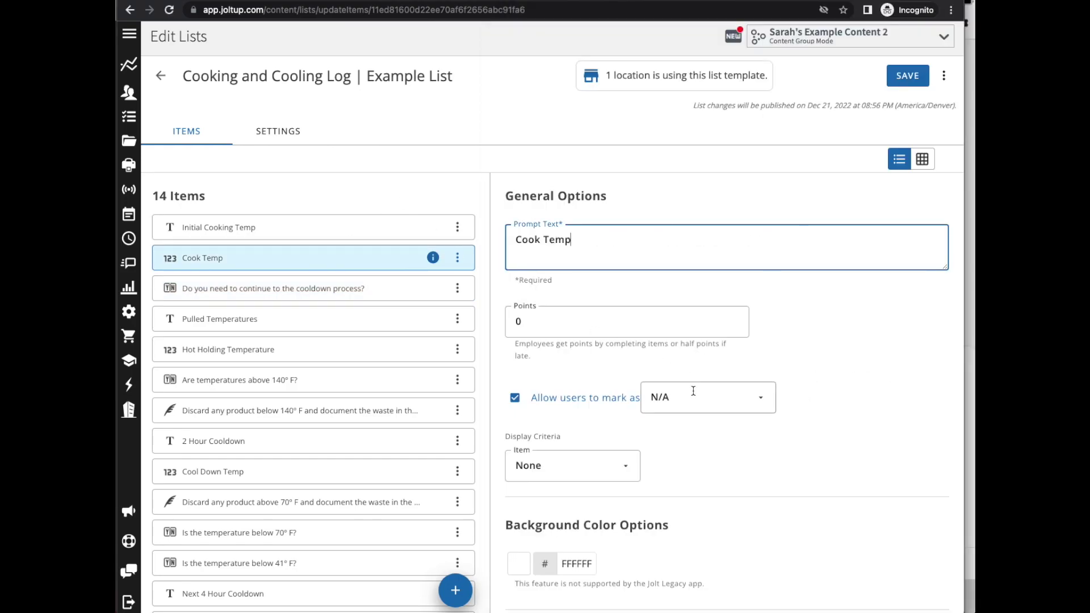
pyautogui.scroll(-20, 692, 391)
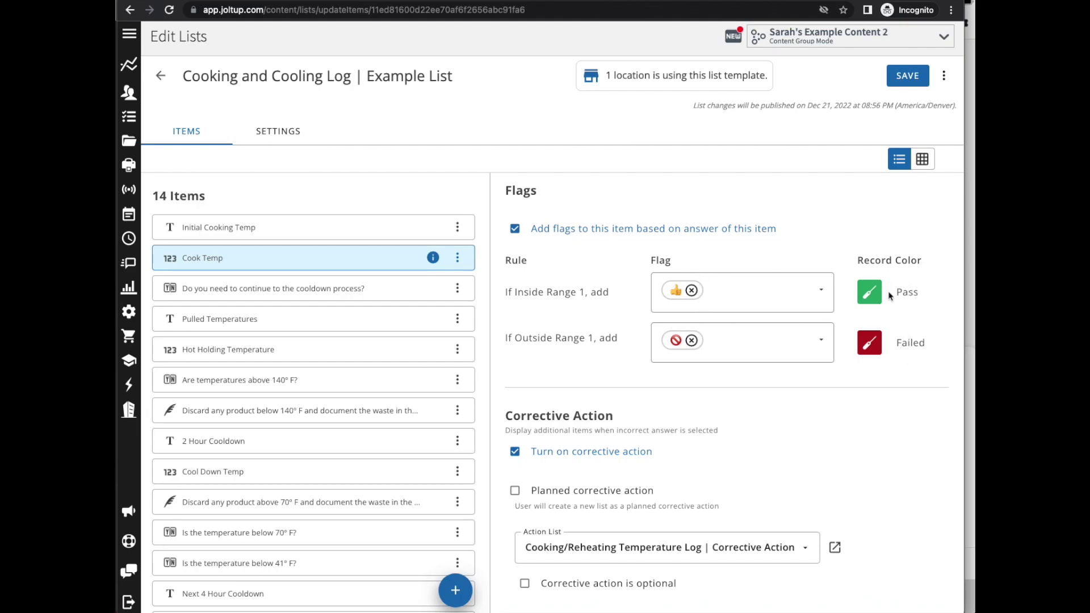
pyautogui.click(863, 294)
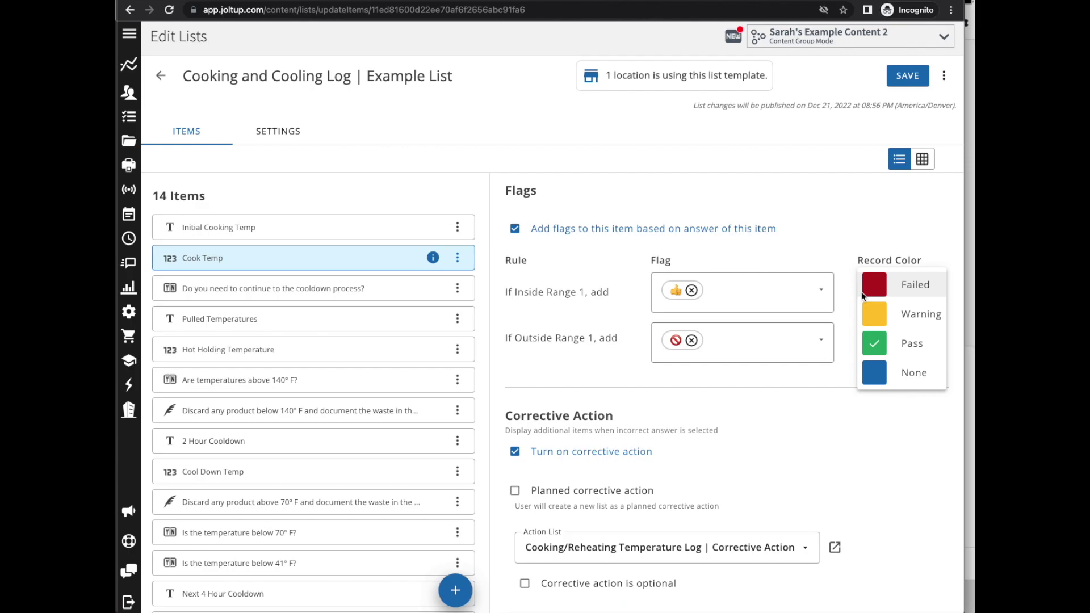
pyautogui.click(971, 20)
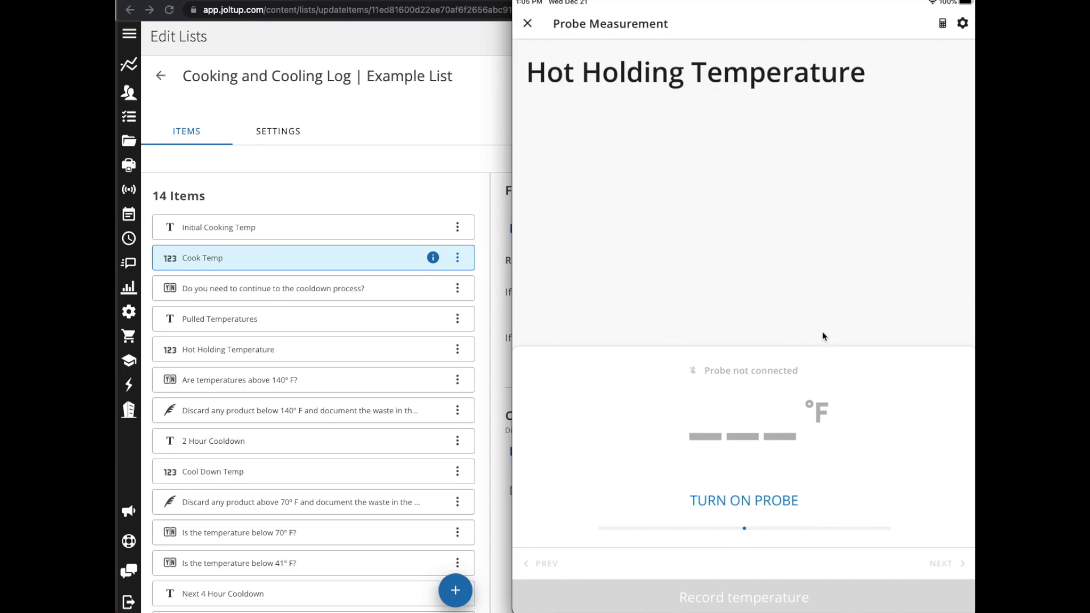
# Close the probe screen, then view and close Cook Temp's Temp Tomatoes.gif attachment
pyautogui.click(526, 25)
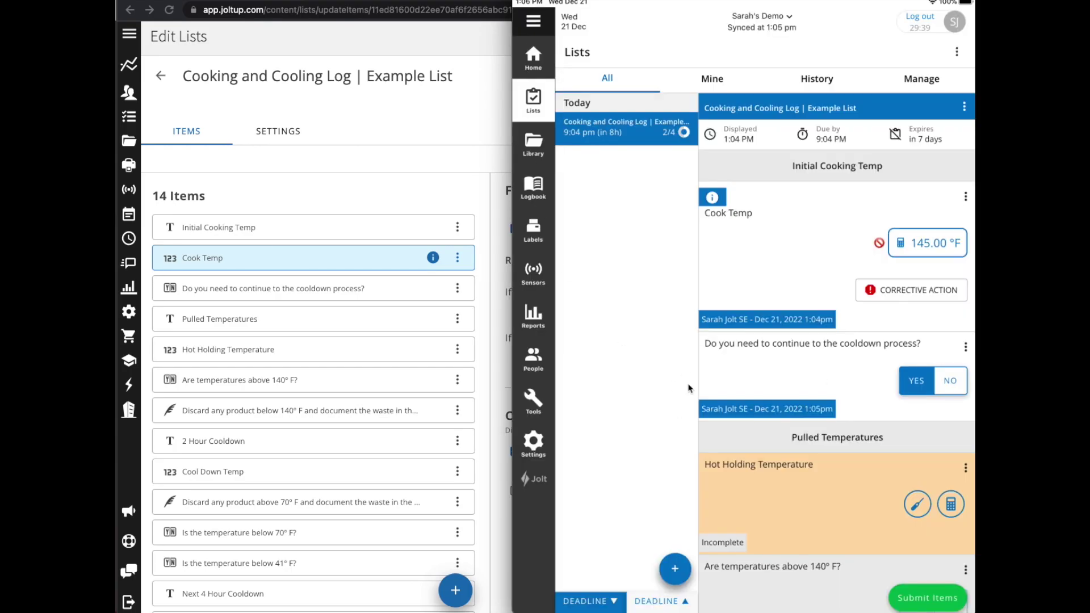
pyautogui.click(714, 195)
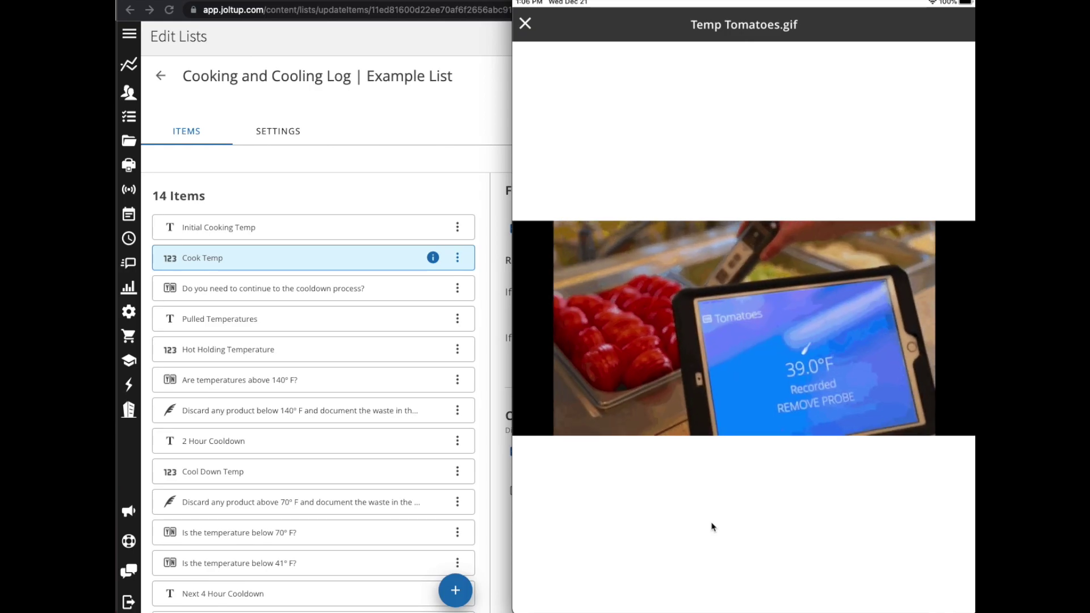
pyautogui.click(525, 24)
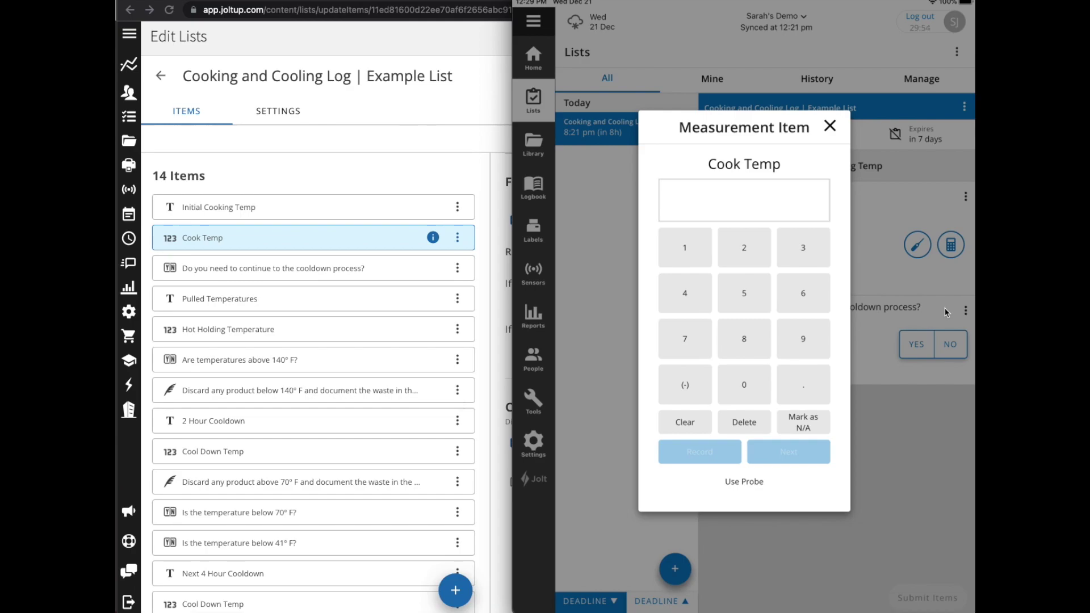
# Record 165 °F as the Cook Temp reading on the iPad keypad
pyautogui.click(694, 250)
pyautogui.click(782, 294)
pyautogui.click(764, 294)
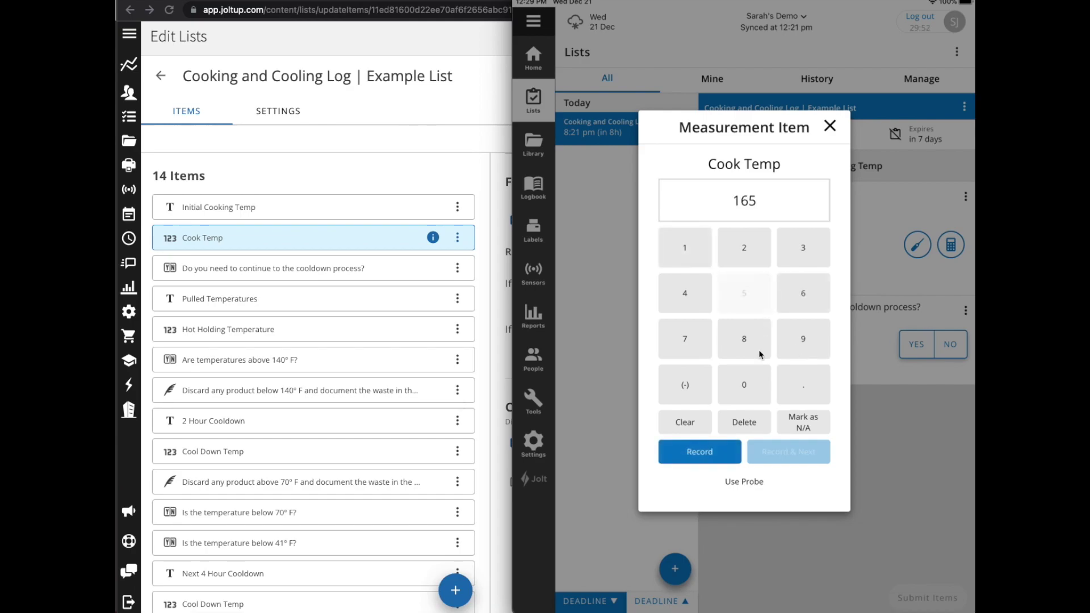
pyautogui.click(723, 450)
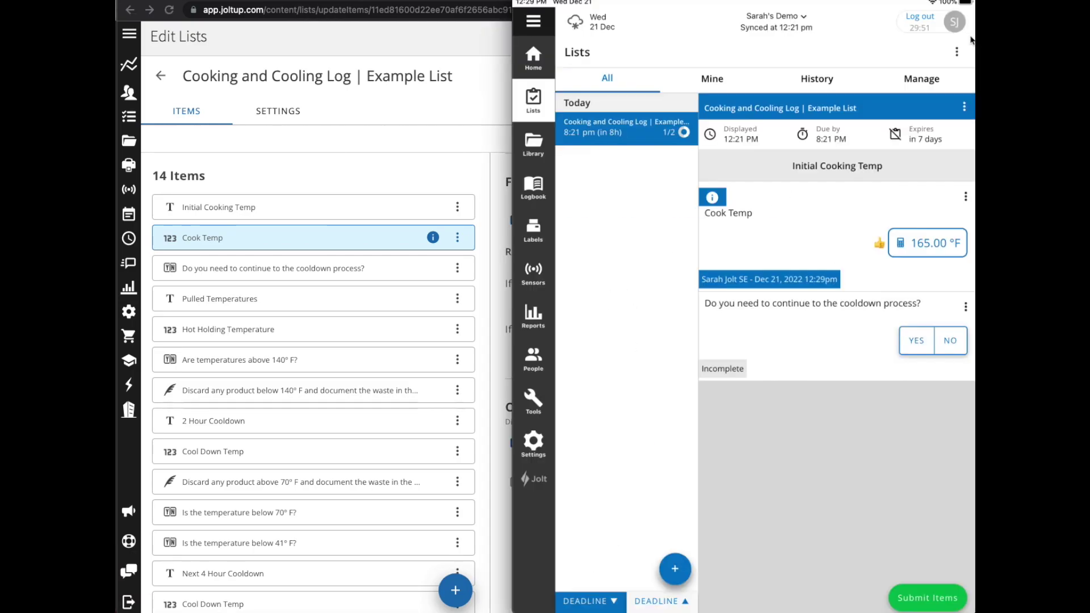
# Replace the Cook Temp reading with 145 °F, then return to the web editor's flag rules
pyautogui.click(925, 243)
pyautogui.click(685, 421)
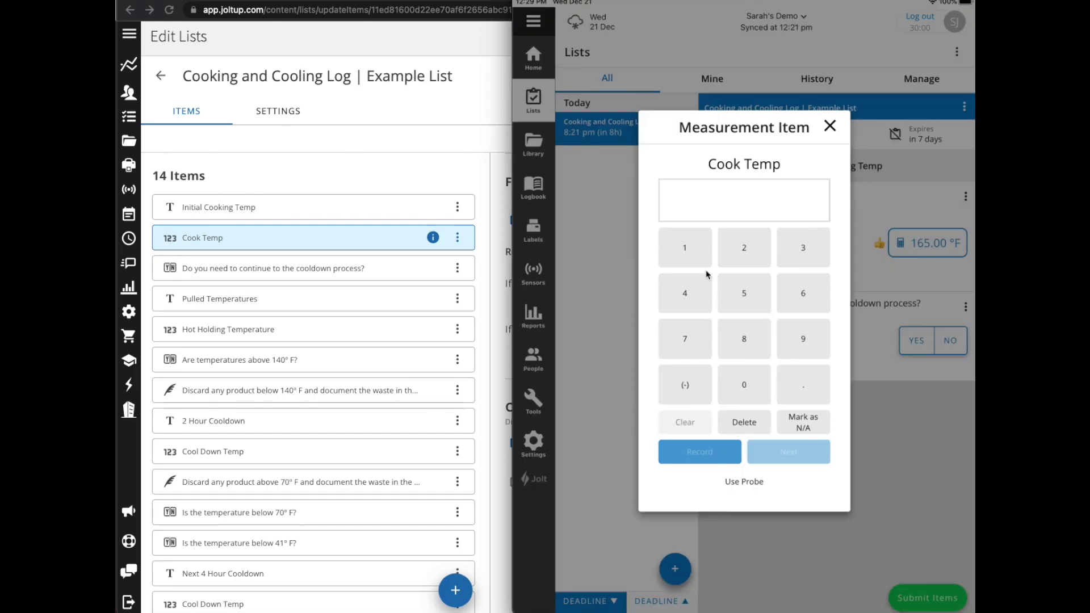
pyautogui.click(686, 247)
pyautogui.click(693, 296)
pyautogui.click(735, 295)
pyautogui.click(721, 452)
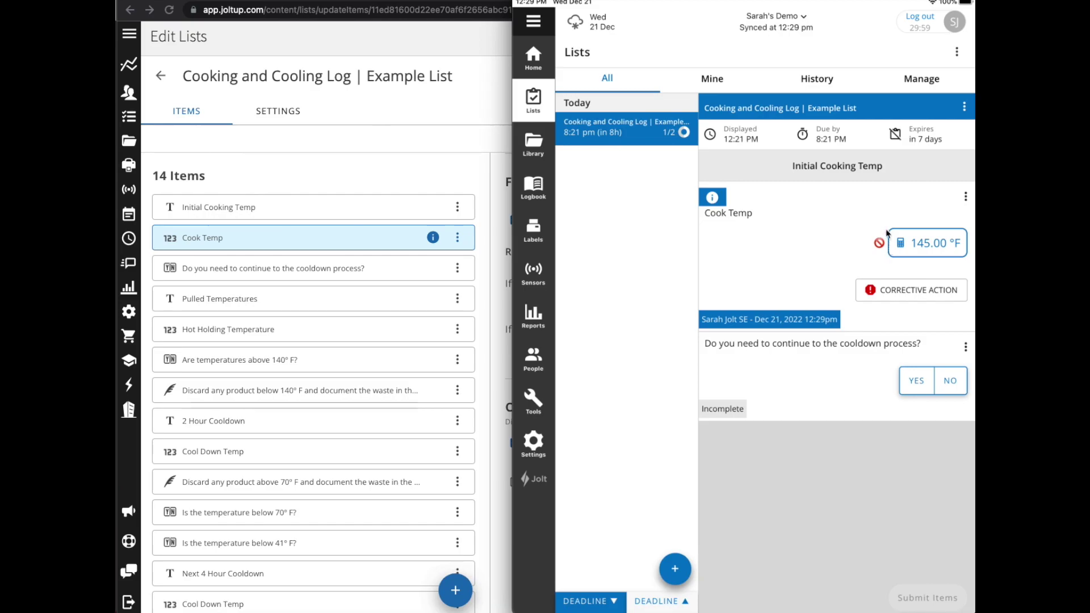
pyautogui.click(470, 172)
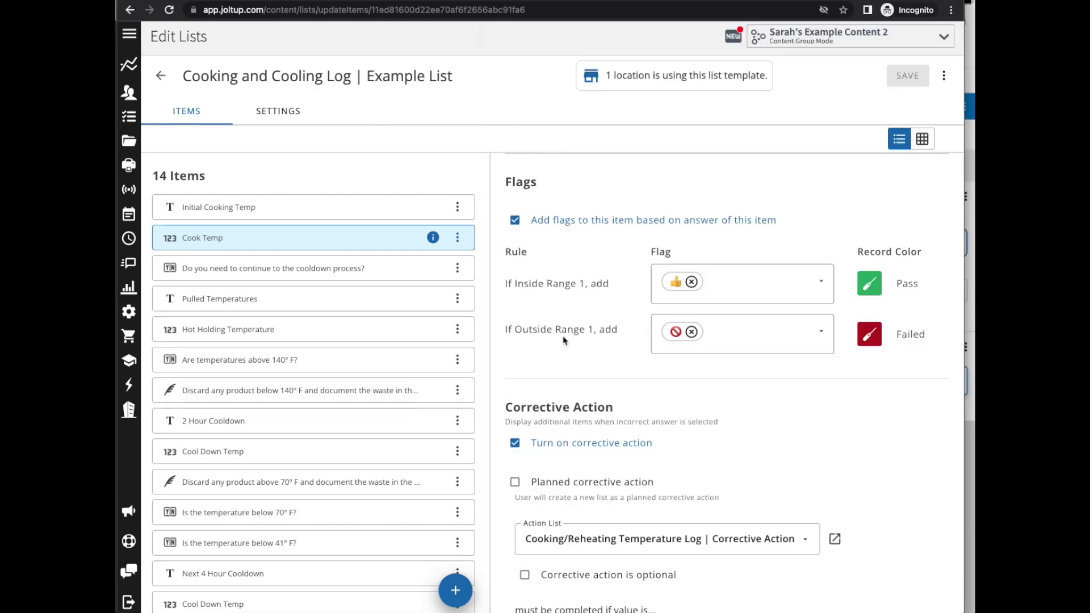
# Open the cooldown-process question's settings and inspect its Yes flag list, leaving it empty
pyautogui.click(969, 65)
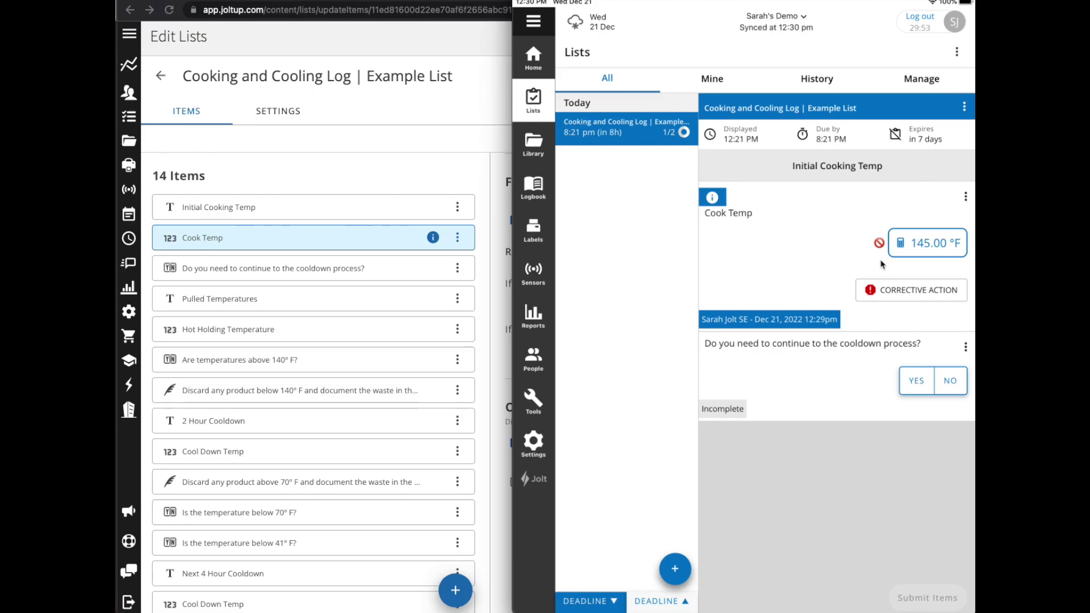
pyautogui.click(438, 176)
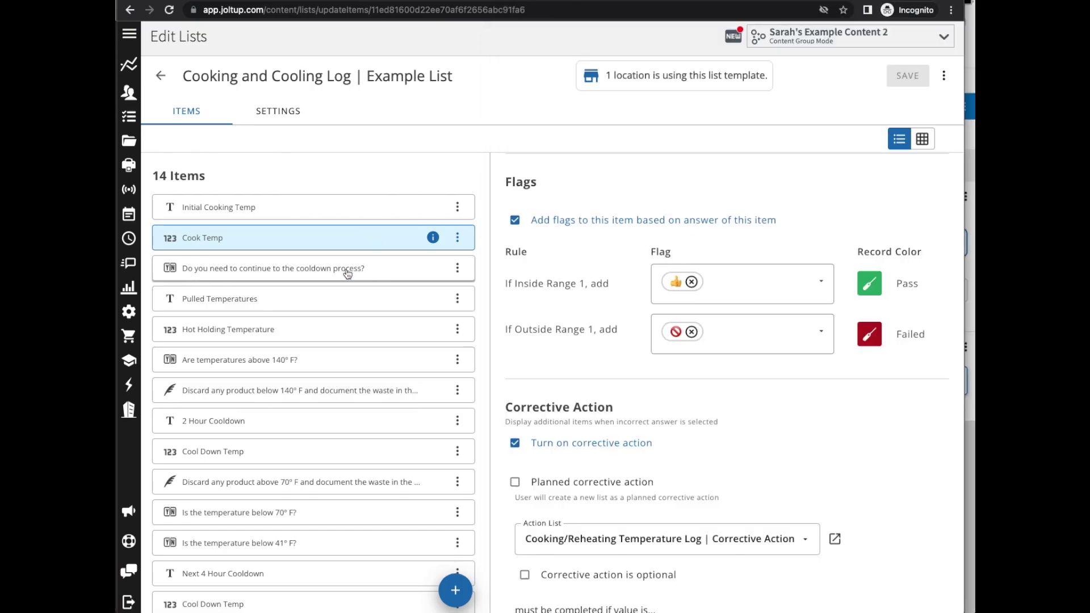
pyautogui.click(337, 273)
pyautogui.scroll(-15, 613, 413)
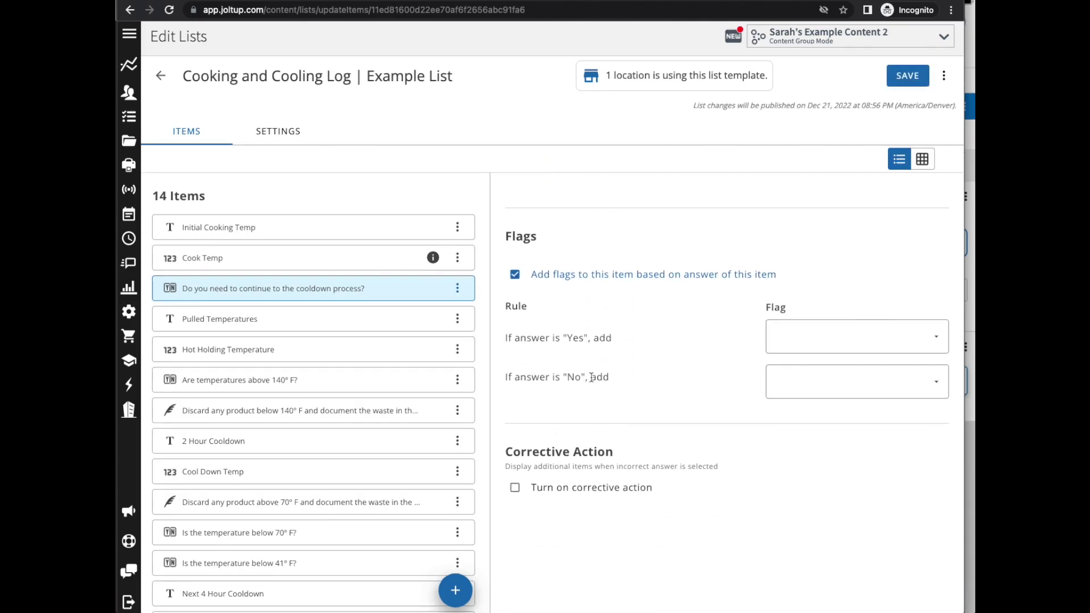
pyautogui.click(853, 339)
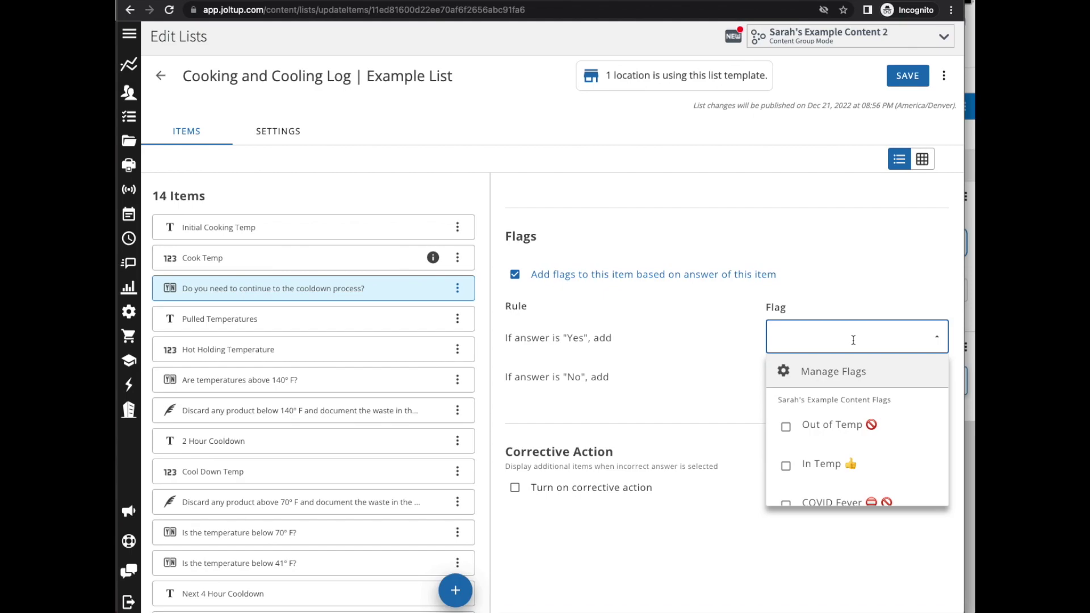
pyautogui.click(755, 355)
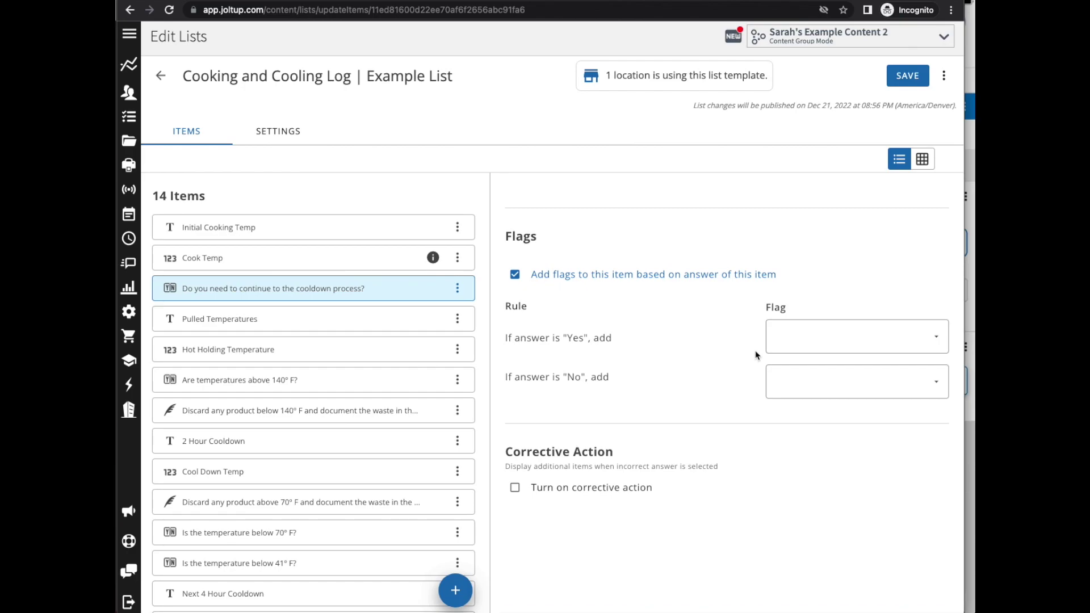
pyautogui.scroll(4, 755, 355)
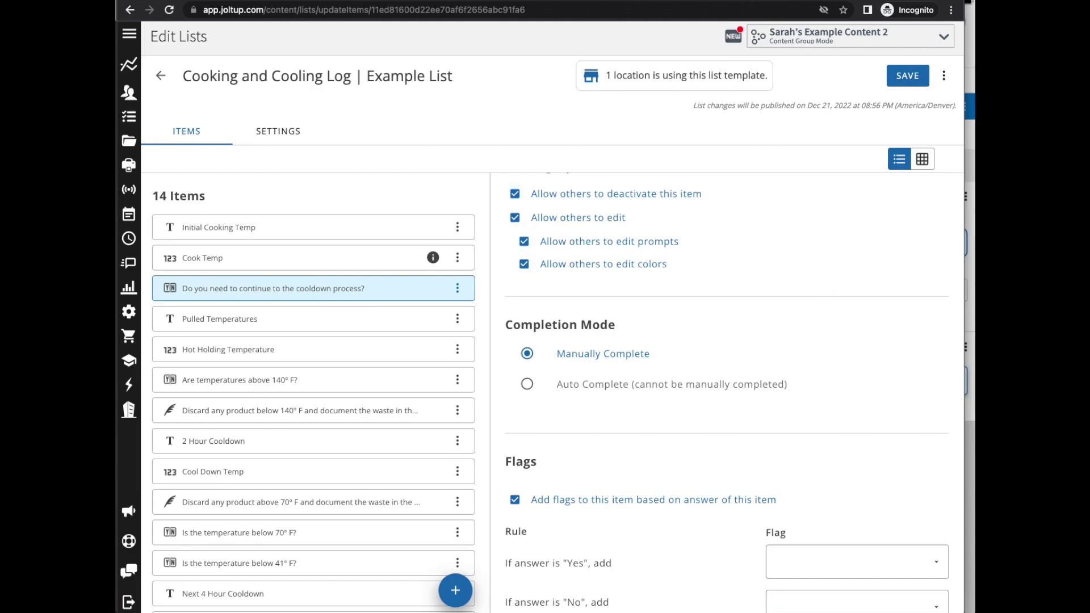
# On the iPad, answer YES to continuing the cooldown process, then return to the browser editor
pyautogui.press('super+Tab')
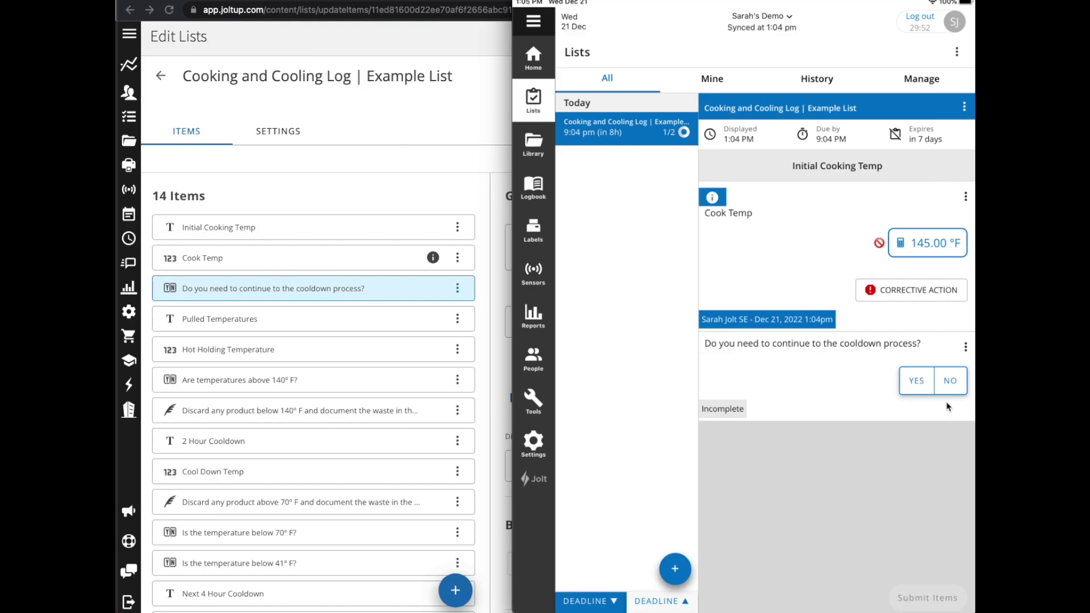
pyautogui.click(916, 375)
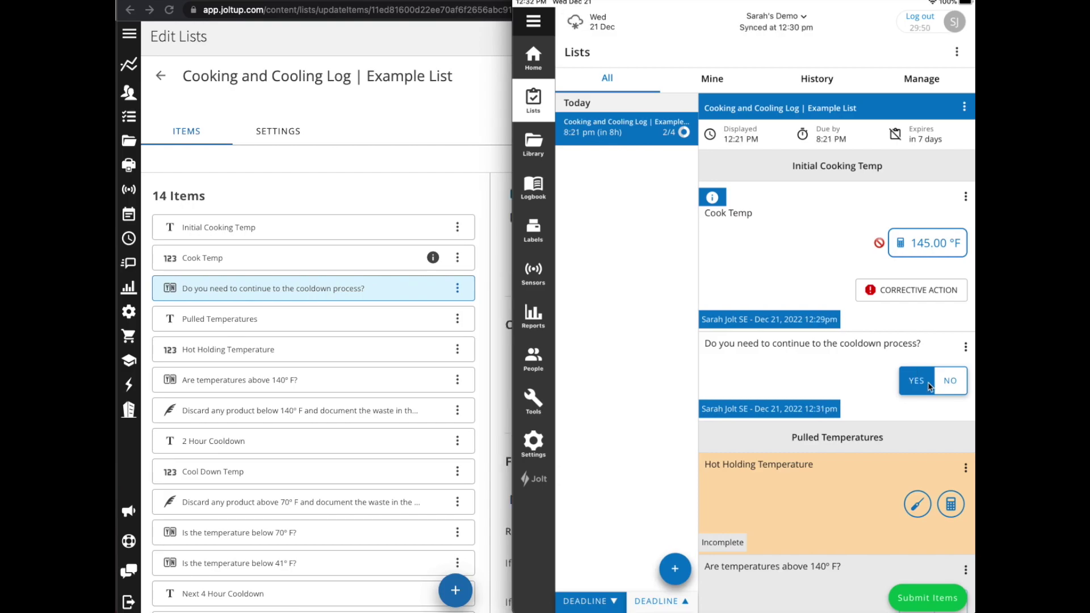
pyautogui.scroll(-2, 882, 399)
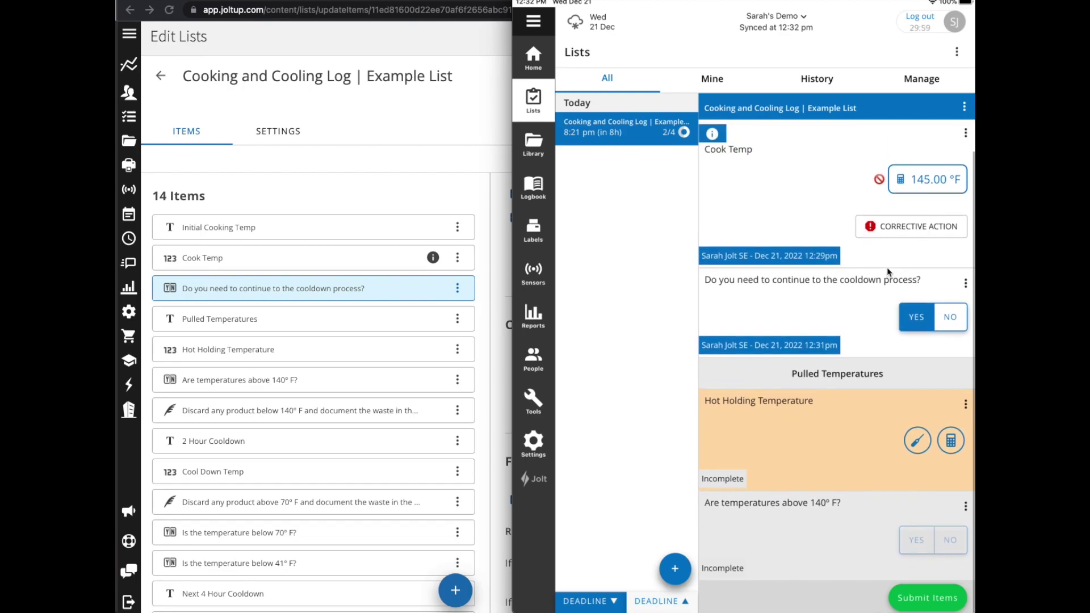
pyautogui.click(426, 200)
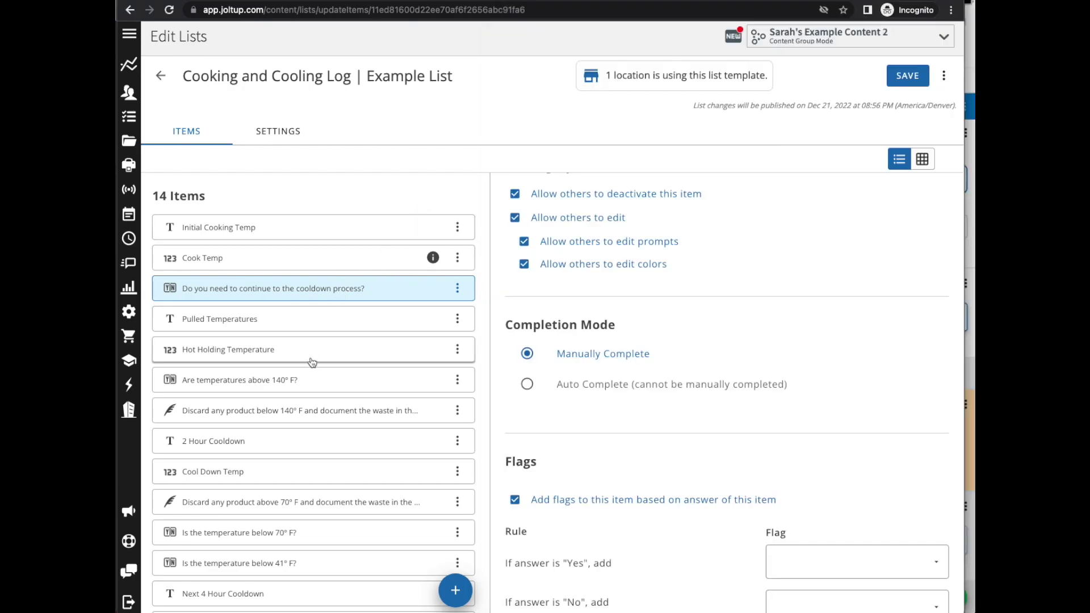
# Confirm 'Are temperatures above 140° F?' auto-completes Yes when Holding Within Temp count > 0
pyautogui.click(305, 380)
pyautogui.scroll(-7, 601, 435)
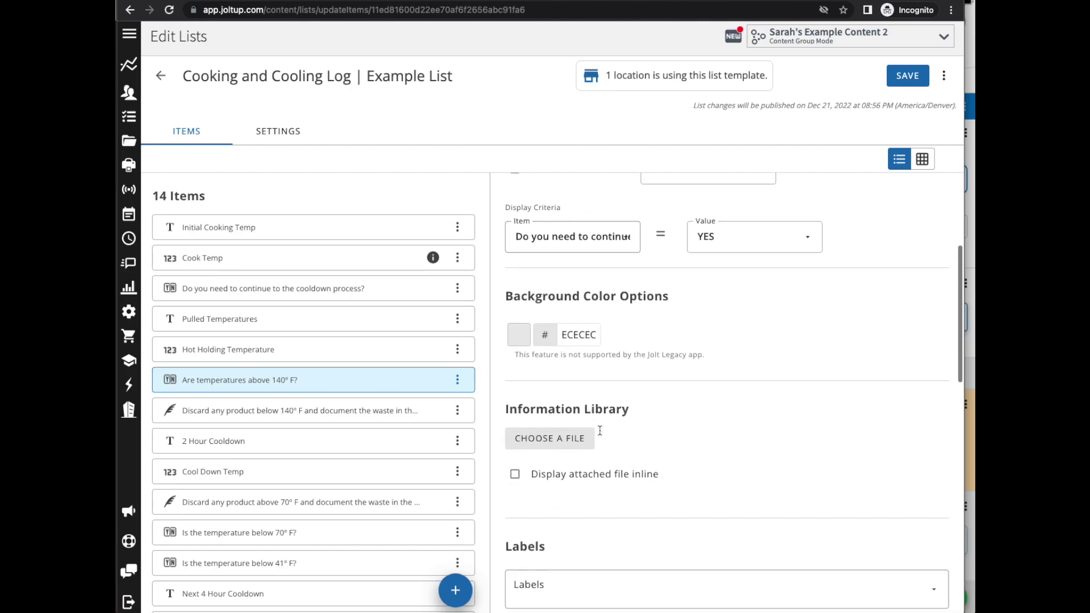
pyautogui.scroll(-6, 602, 435)
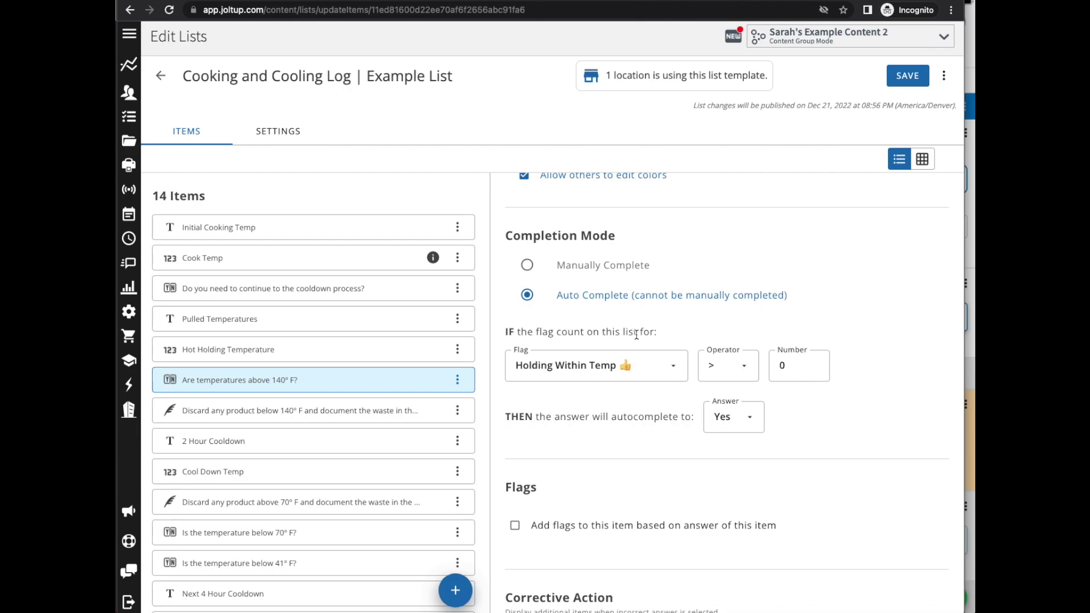
pyautogui.click(564, 368)
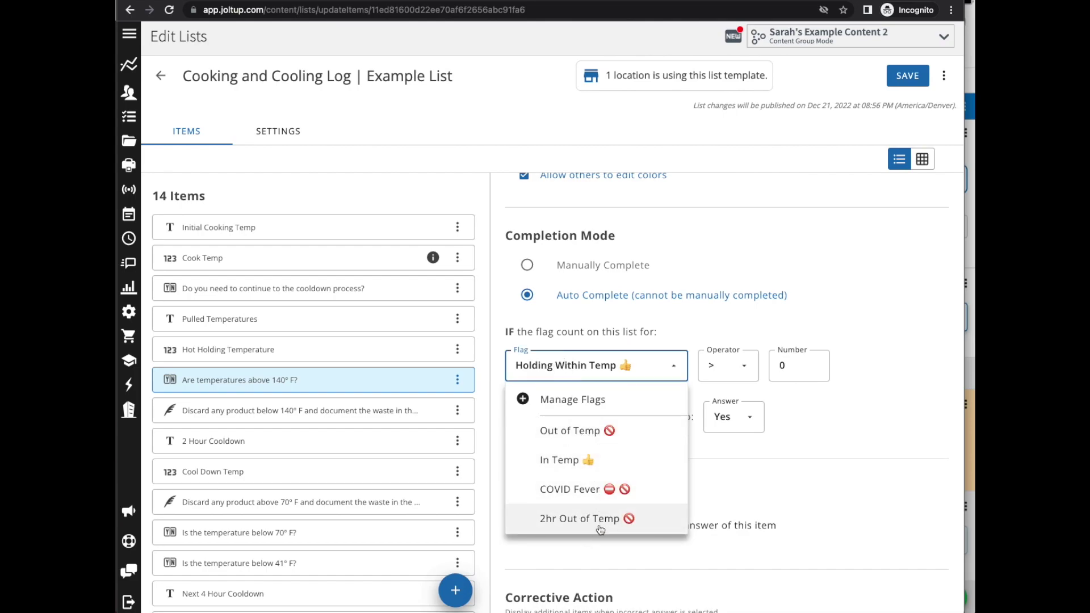
pyautogui.click(786, 480)
pyautogui.click(746, 368)
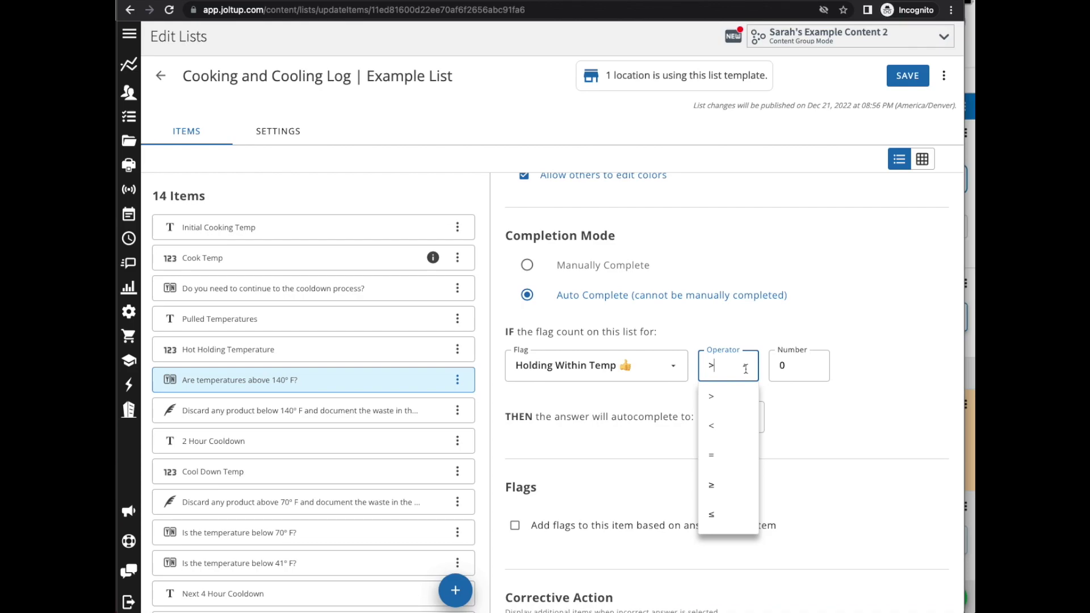
pyautogui.click(905, 404)
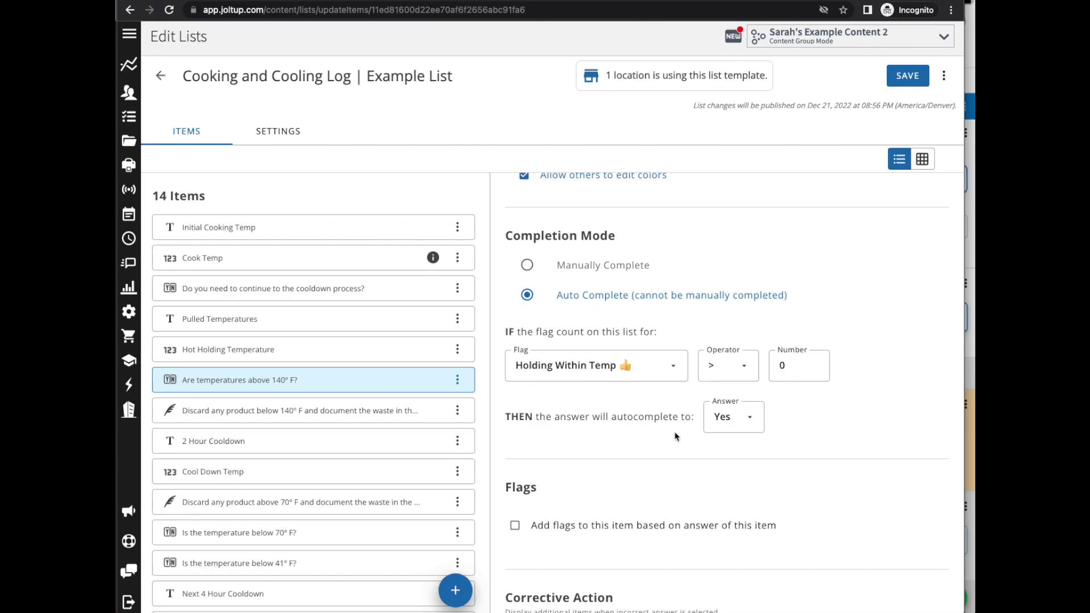
pyautogui.click(717, 418)
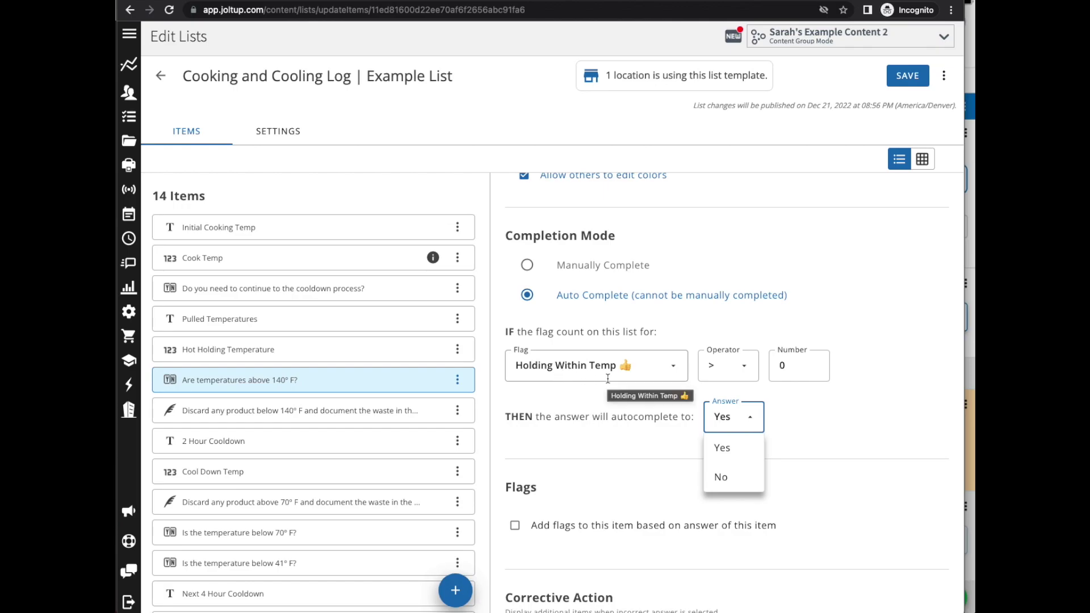
pyautogui.click(373, 354)
# Check which flag Hot Holding Temperature's in-range reading adds, then bring the tablet forward
pyautogui.click(373, 351)
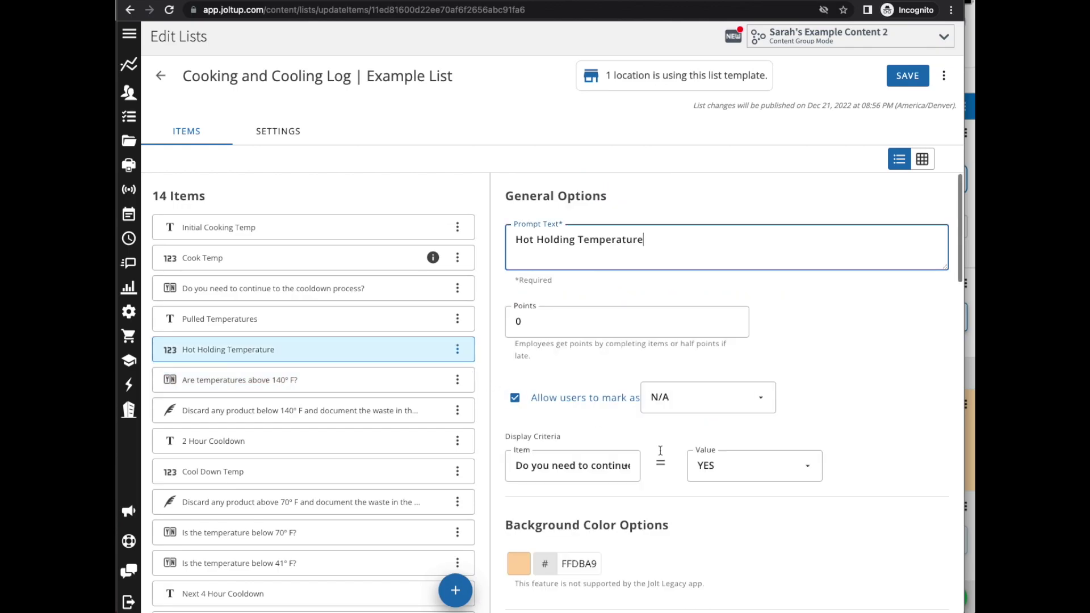
pyautogui.scroll(-10, 676, 463)
pyautogui.click(738, 346)
pyautogui.scroll(-2, 732, 442)
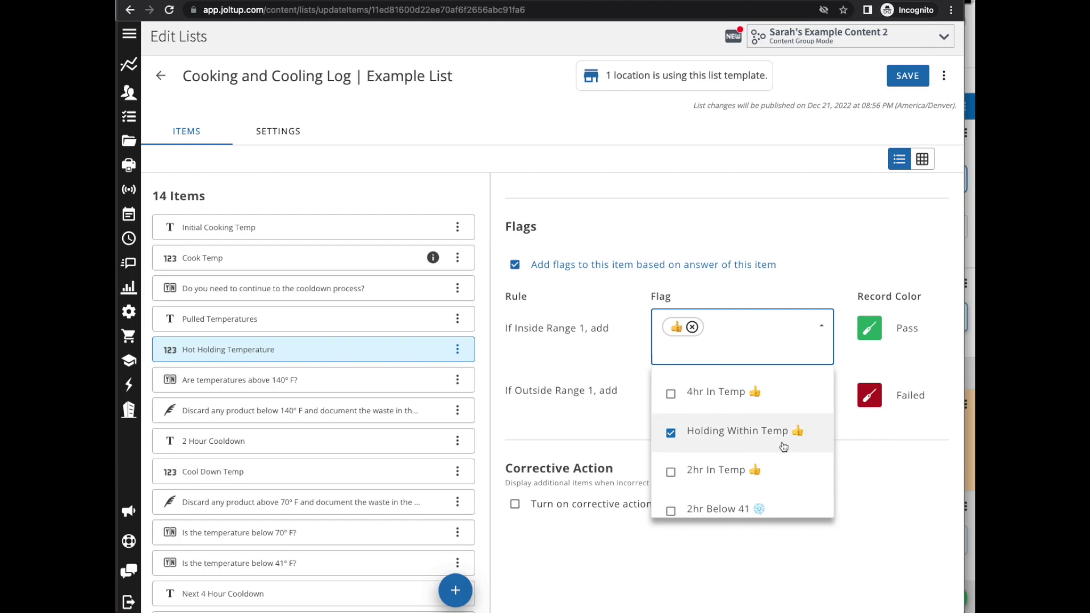
pyautogui.click(466, 381)
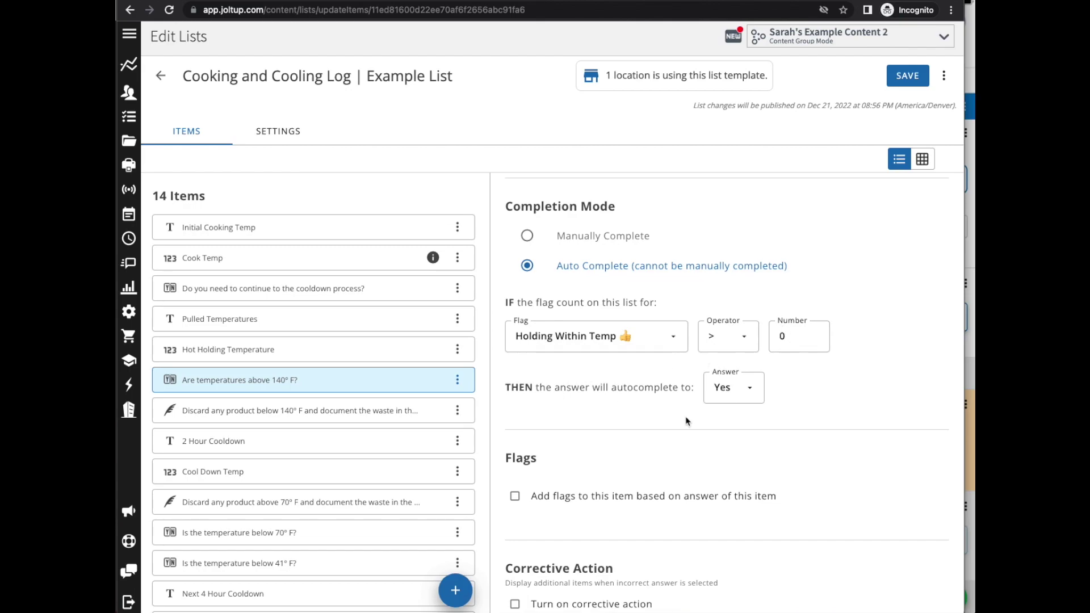
pyautogui.click(968, 48)
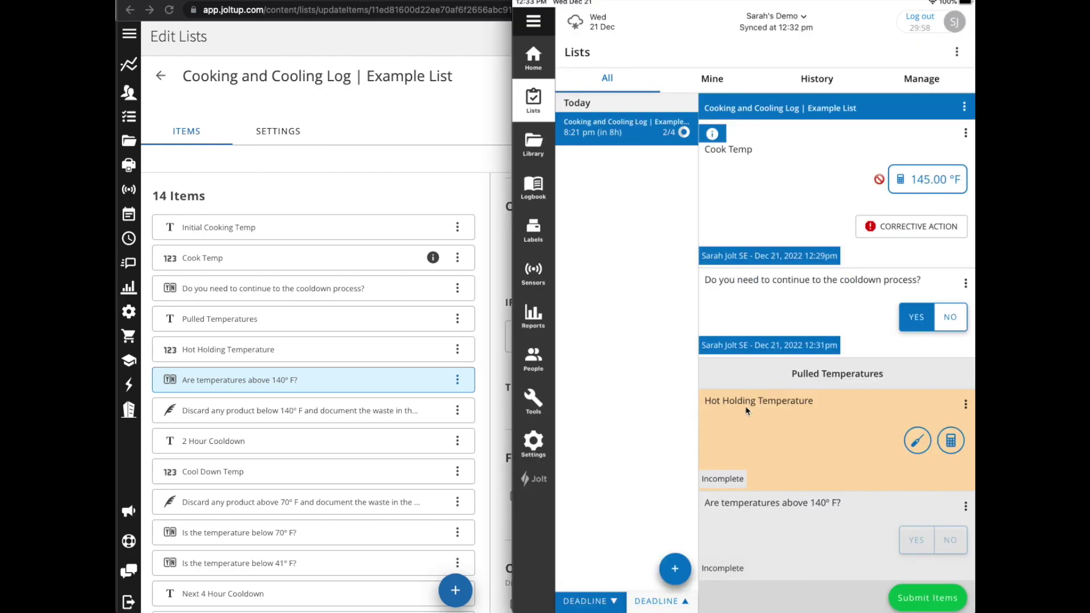
# Record 150 °F for Hot Holding Temperature on the keypad
pyautogui.click(950, 440)
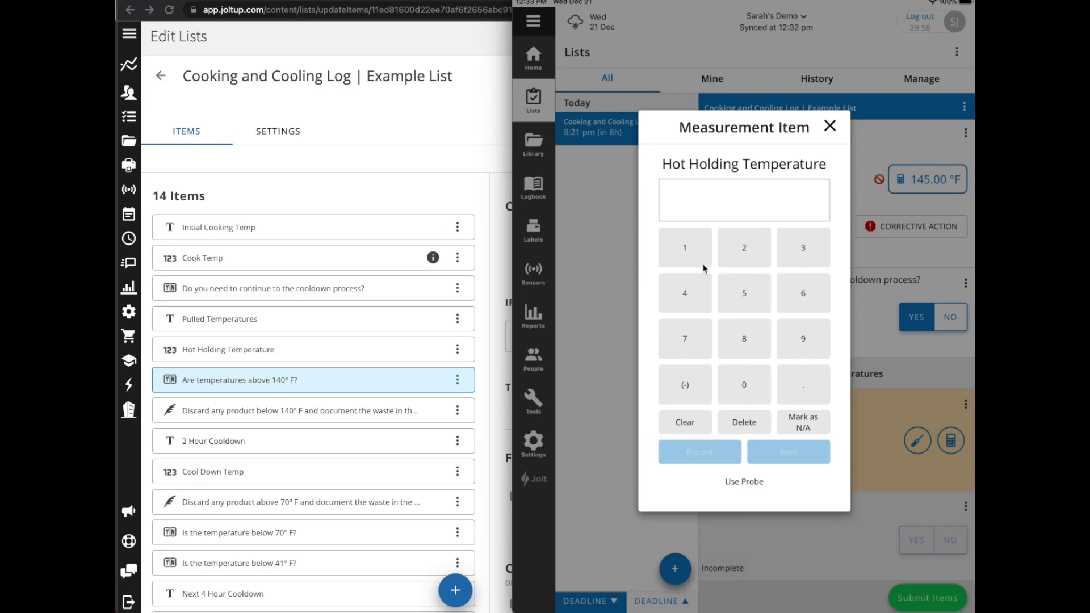
pyautogui.click(684, 247)
pyautogui.click(744, 293)
pyautogui.click(744, 384)
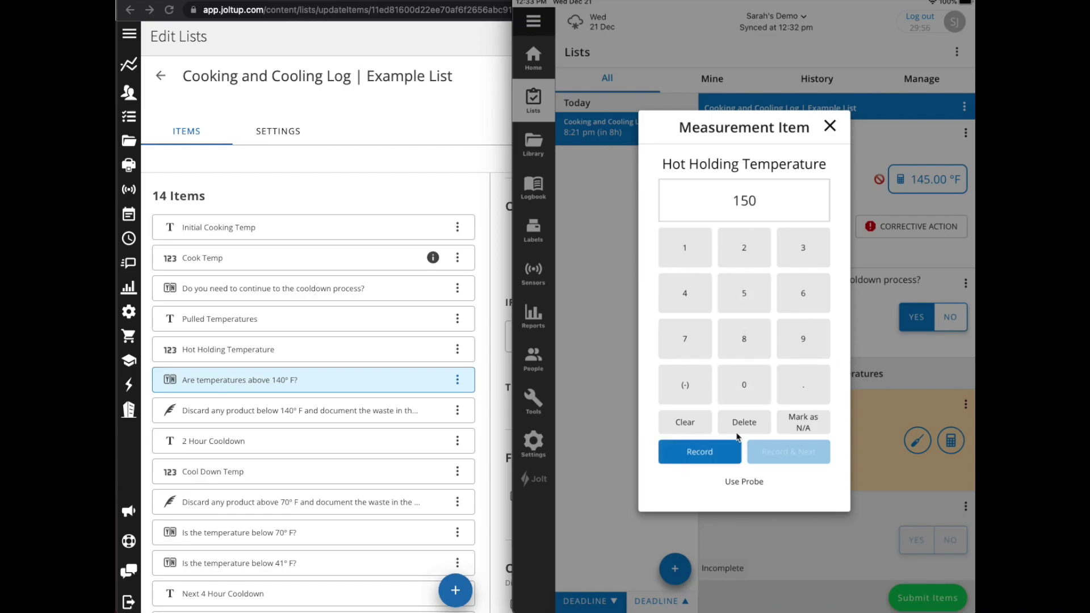
pyautogui.click(721, 450)
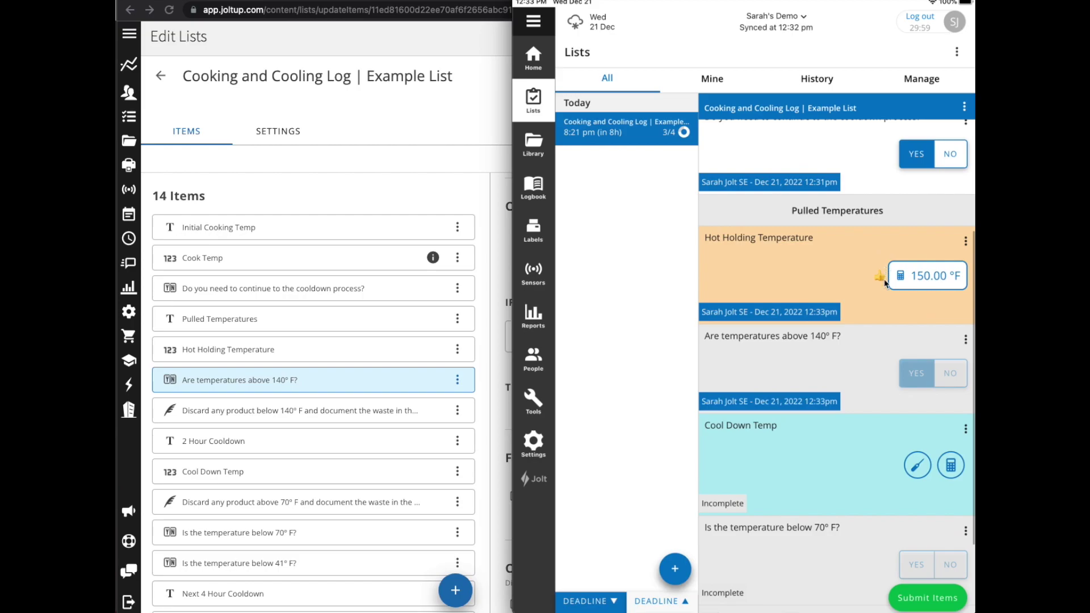
# Verify the above-140° F question's auto-completed Yes cannot be toggled
pyautogui.scroll(4, 915, 368)
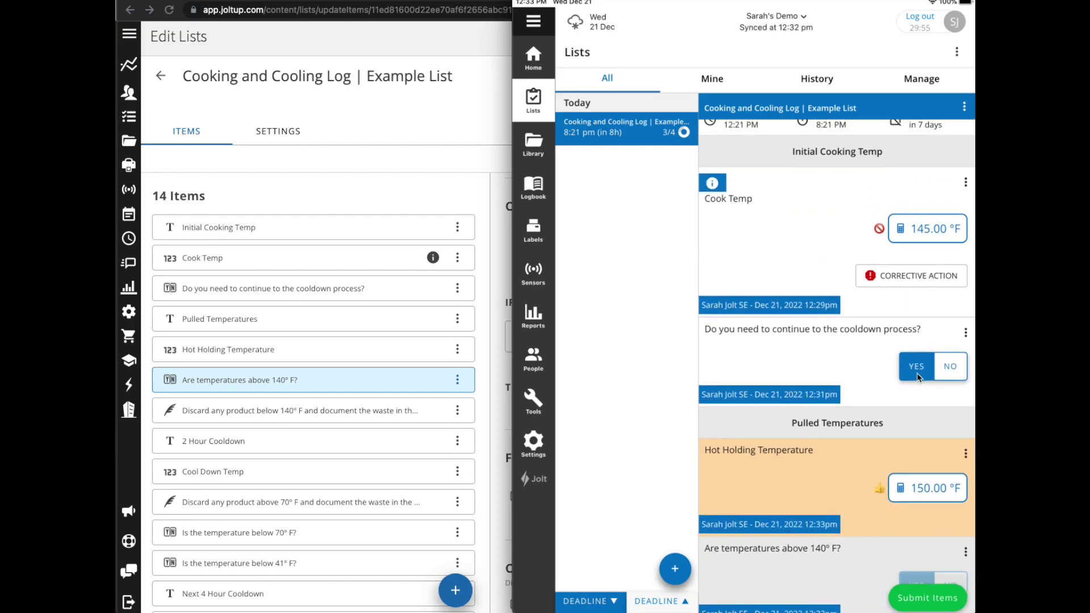
pyautogui.scroll(-3, 918, 377)
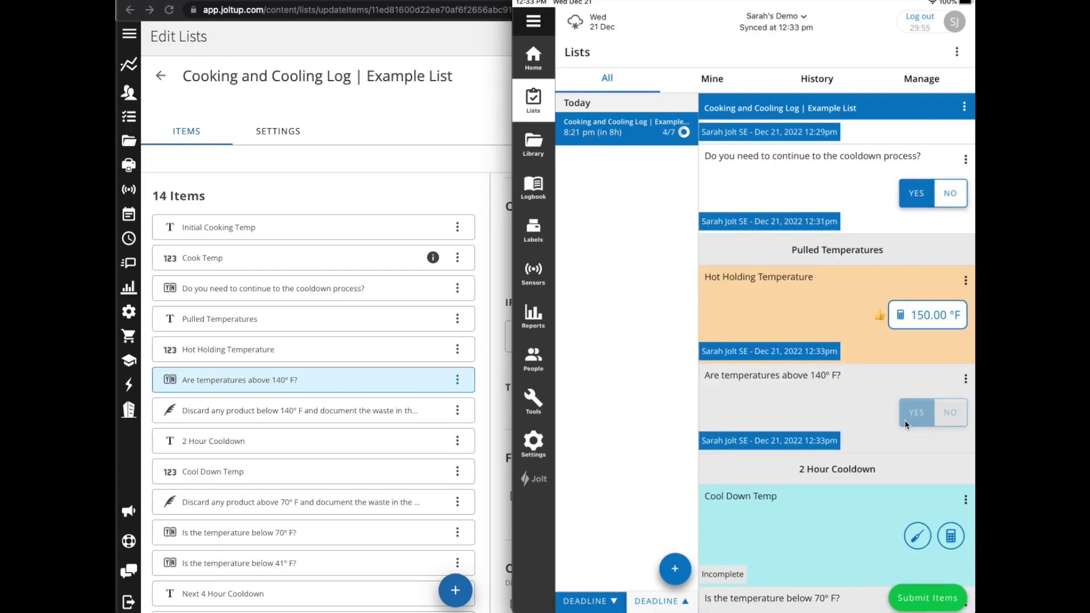
pyautogui.click(922, 421)
pyautogui.click(936, 417)
# Replace the 150 °F hot holding reading with 130 °F, then reopen the reading for editing
pyautogui.click(877, 326)
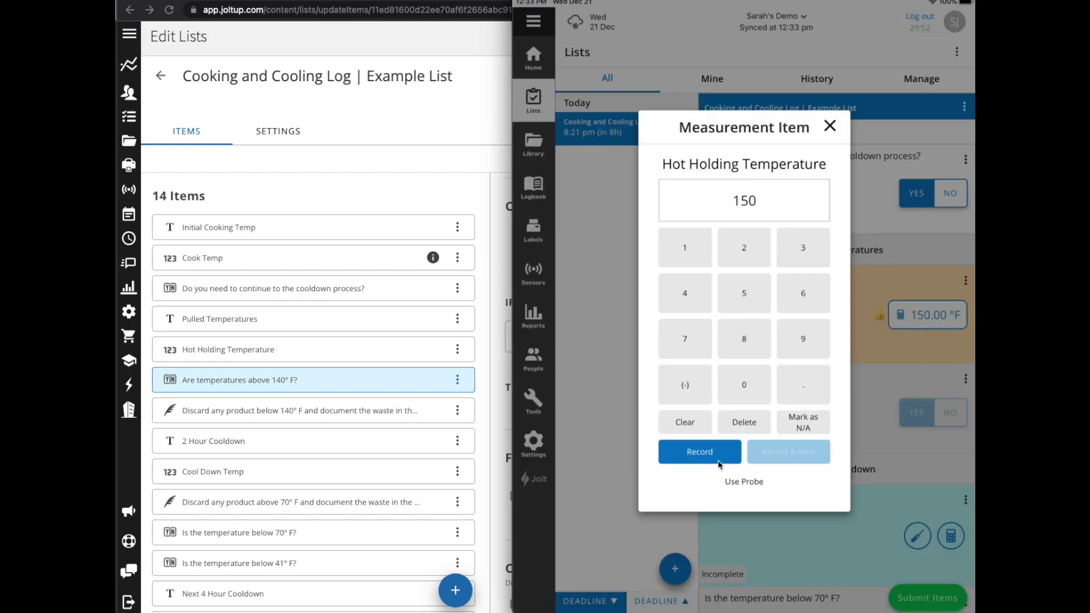
pyautogui.click(695, 423)
pyautogui.click(686, 248)
pyautogui.click(795, 252)
pyautogui.click(755, 384)
pyautogui.click(710, 452)
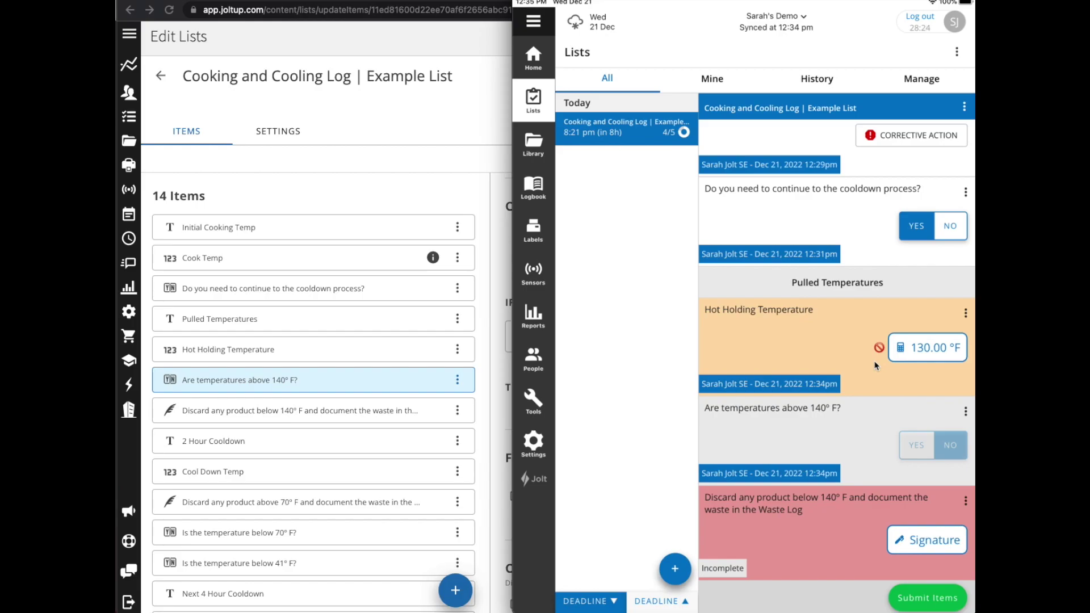
pyautogui.click(903, 352)
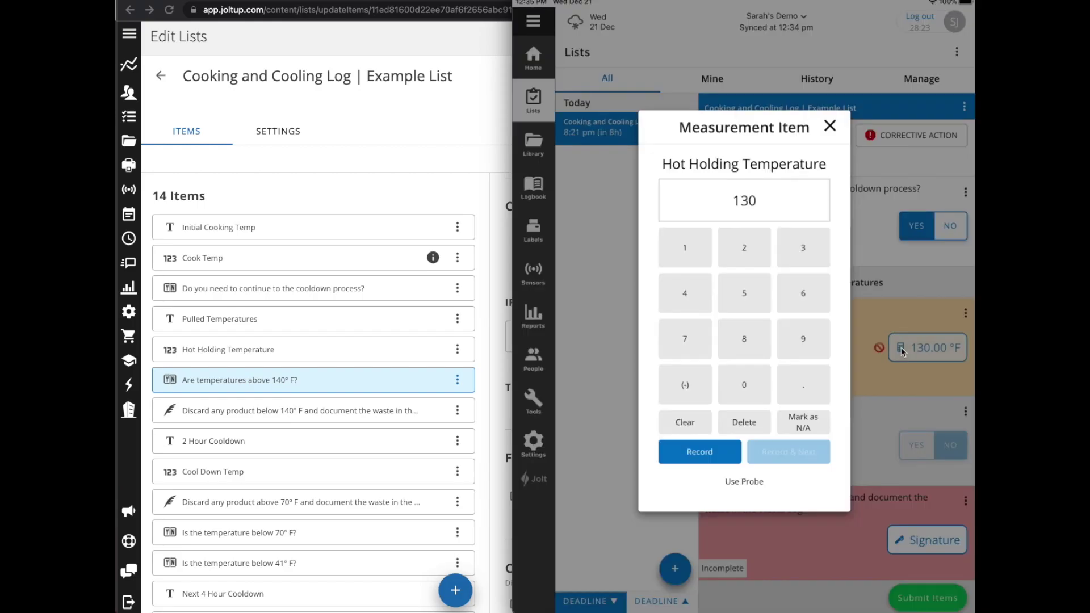
# Change the hot holding reading from 130 back to 150 °F and scroll down the checklist
pyautogui.click(705, 422)
pyautogui.click(685, 247)
pyautogui.click(743, 293)
pyautogui.click(744, 384)
pyautogui.click(698, 457)
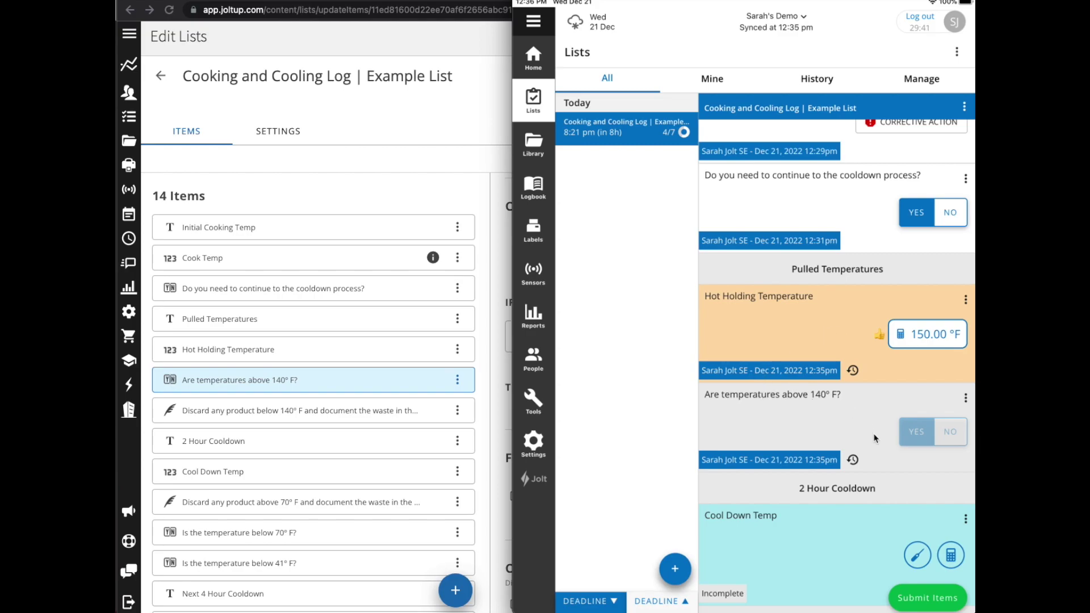
pyautogui.moveTo(883, 440); pyautogui.dragTo(880, 269)
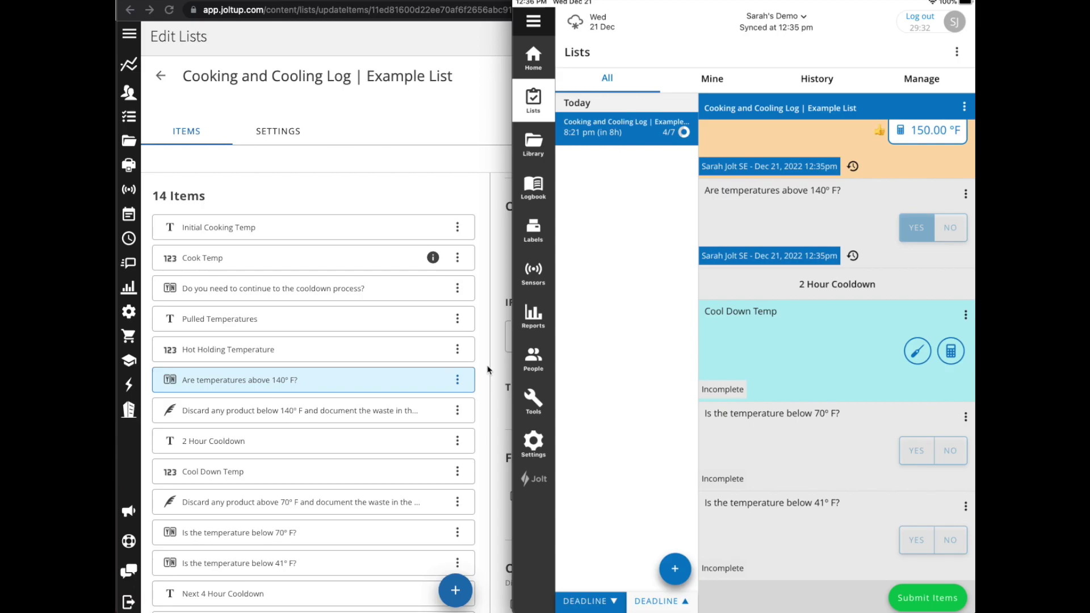
pyautogui.click(467, 426)
# Show Cool Down Temp's Inside Range 1 flag, which adds 2hr In Temp recording Pass
pyautogui.scroll(-2, 376, 469)
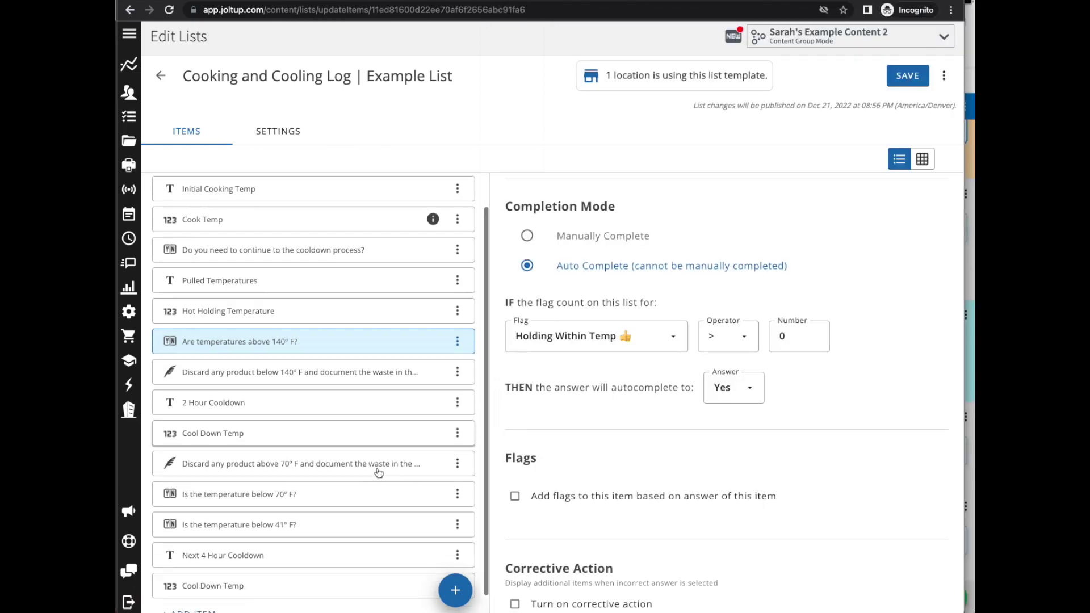
pyautogui.click(310, 415)
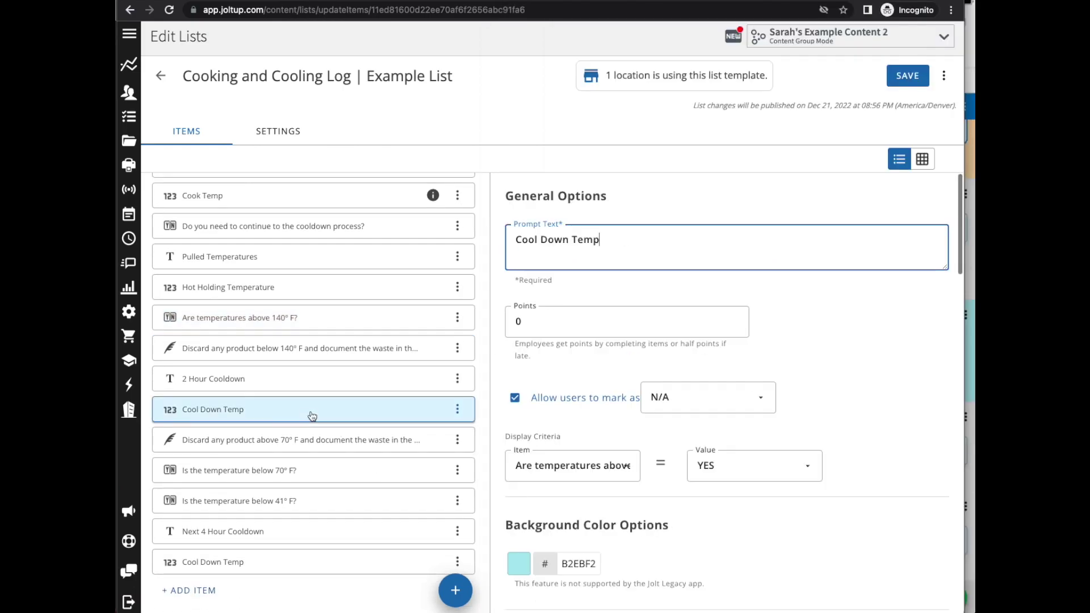
pyautogui.scroll(-5, 671, 435)
pyautogui.scroll(-8, 672, 435)
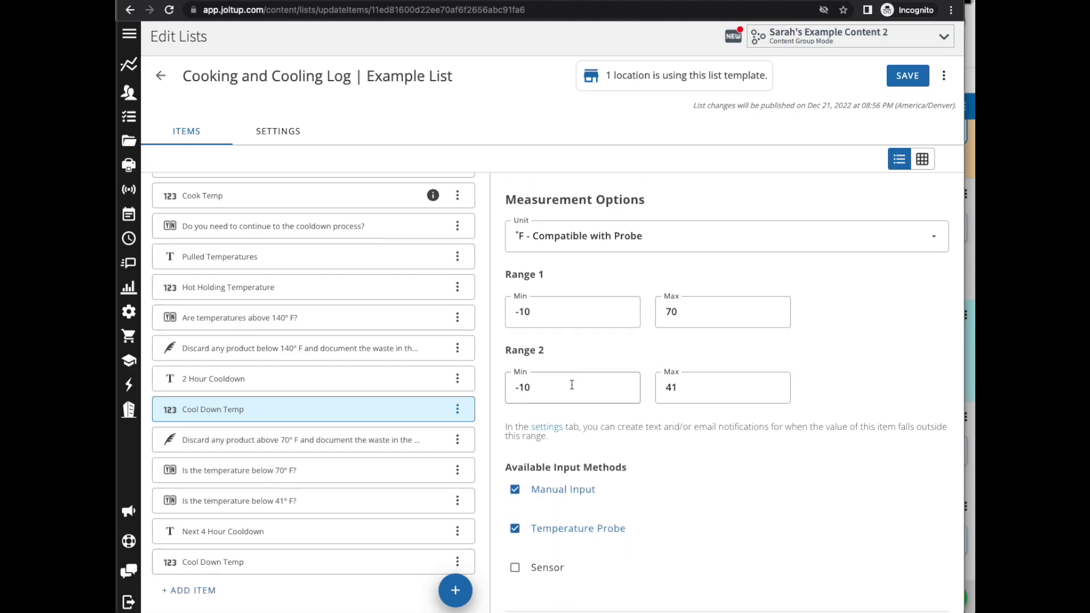
pyautogui.scroll(-3, 706, 395)
pyautogui.scroll(-7, 703, 395)
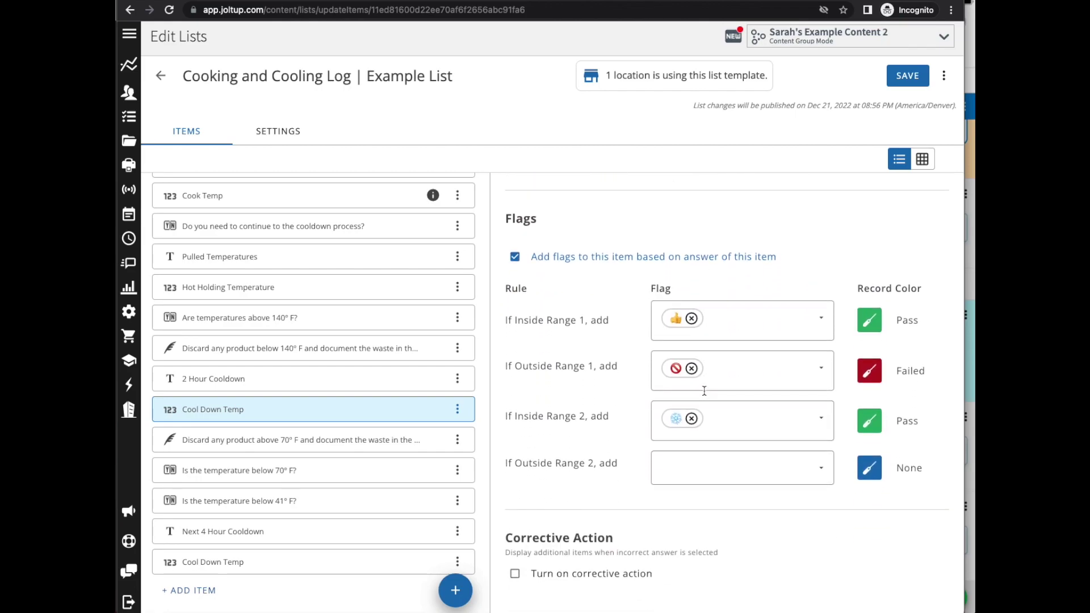
pyautogui.click(732, 328)
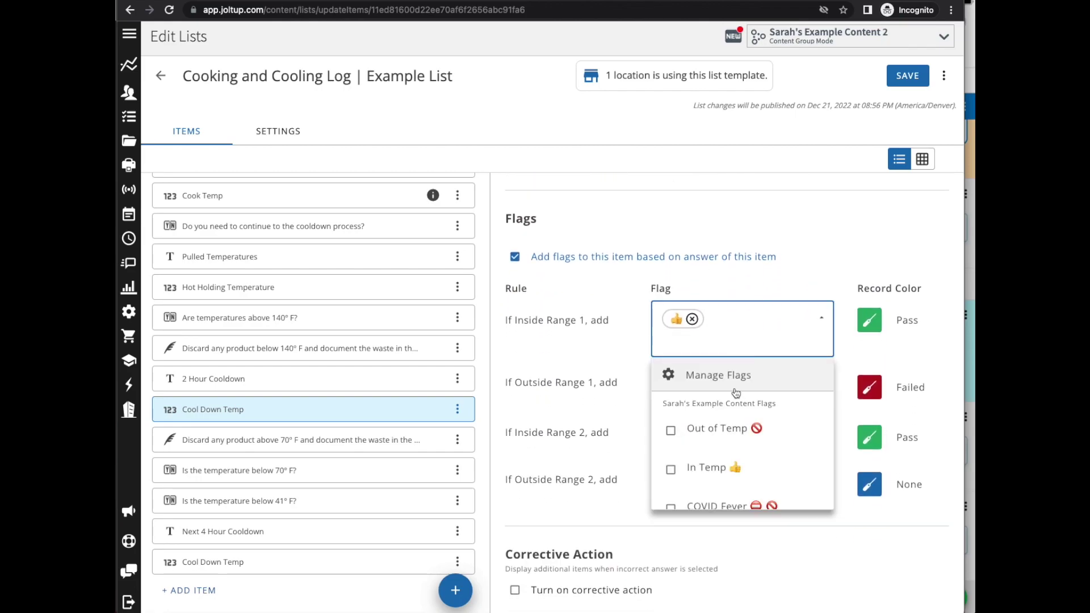
pyautogui.scroll(-1, 734, 392)
pyautogui.scroll(-5, 735, 409)
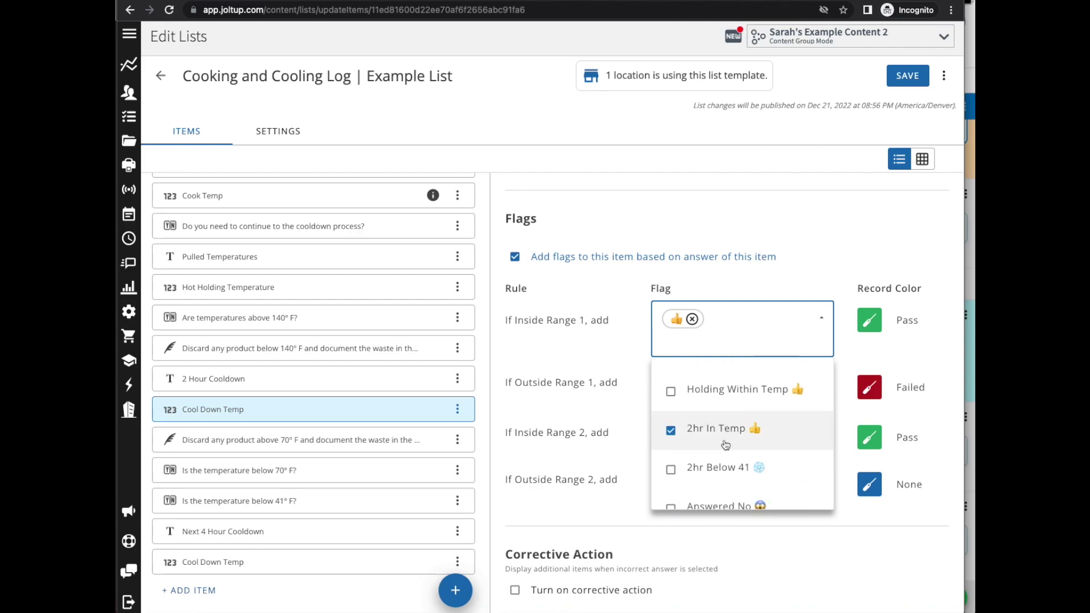
pyautogui.scroll(4, 726, 444)
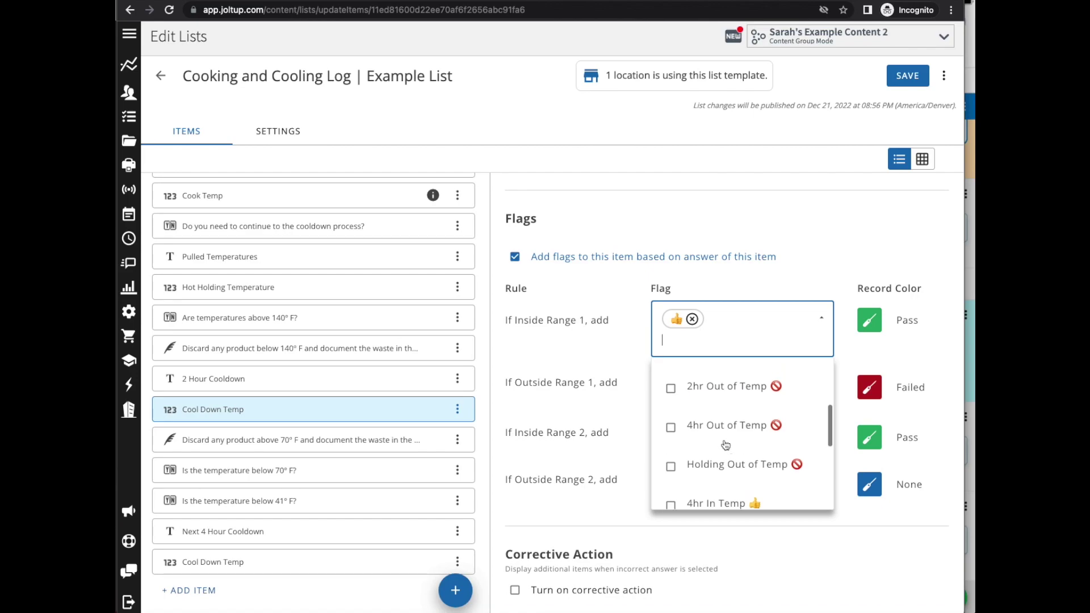
pyautogui.scroll(-4, 728, 425)
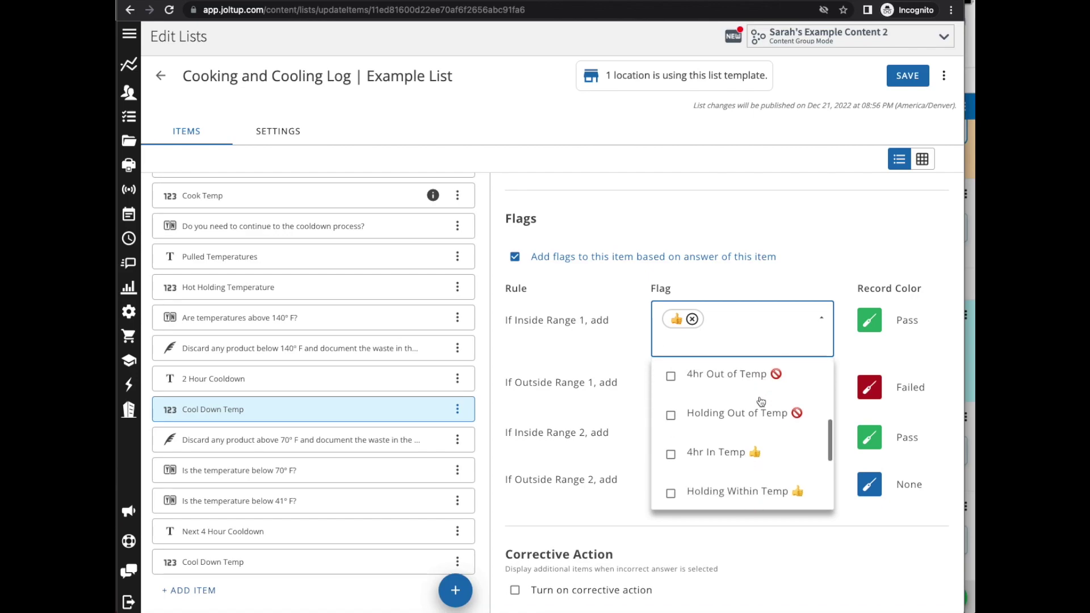
pyautogui.scroll(-1, 729, 426)
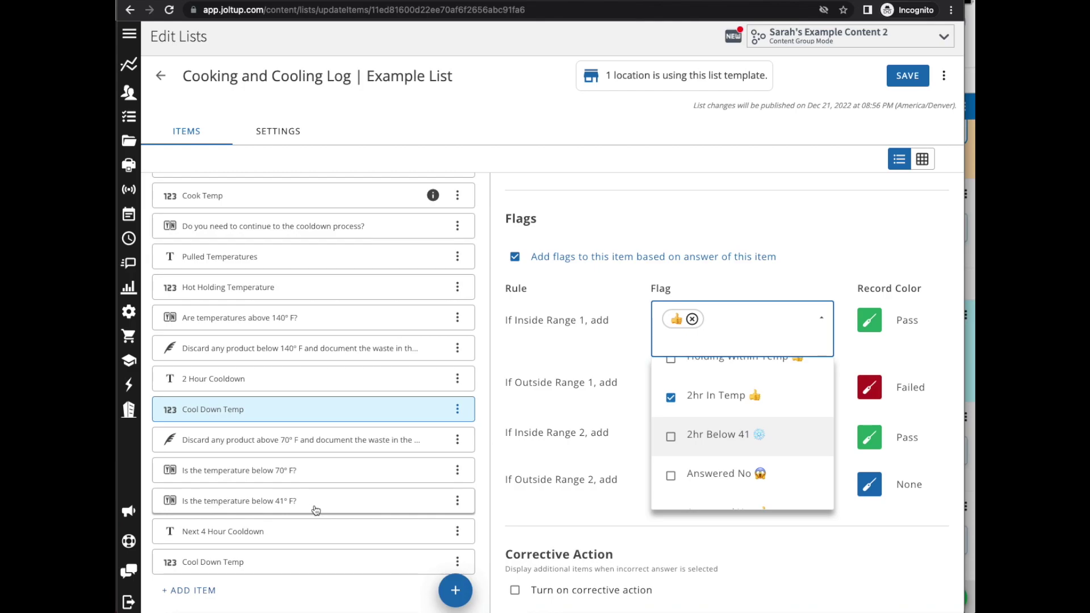
# Check the Auto Complete flag rule on the 'Is the temperature below 70° F?' item
pyautogui.click(346, 471)
pyautogui.scroll(-5, 628, 454)
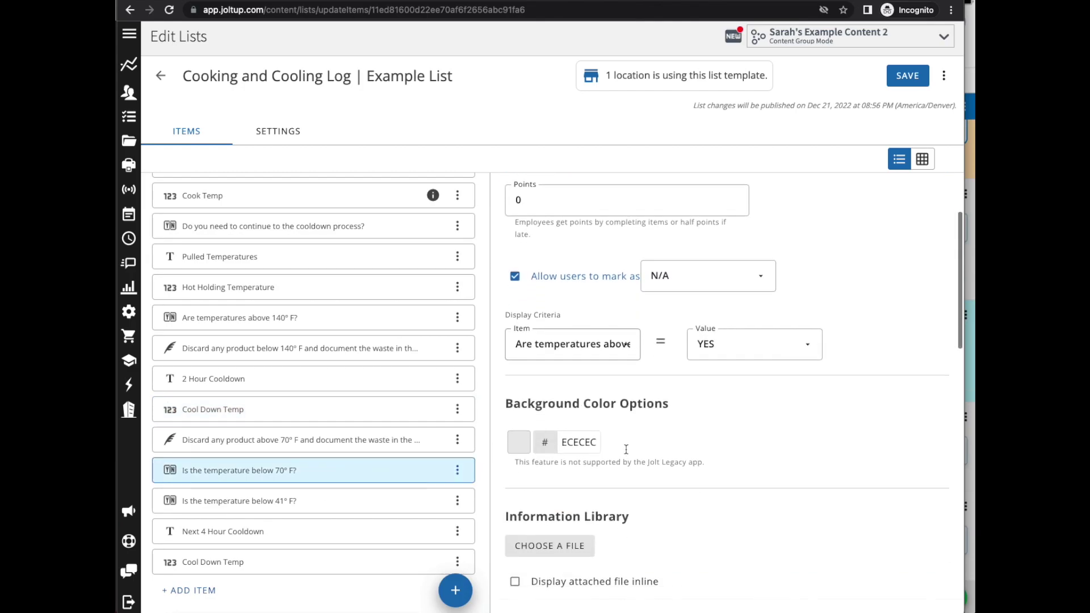
pyautogui.scroll(-10, 628, 453)
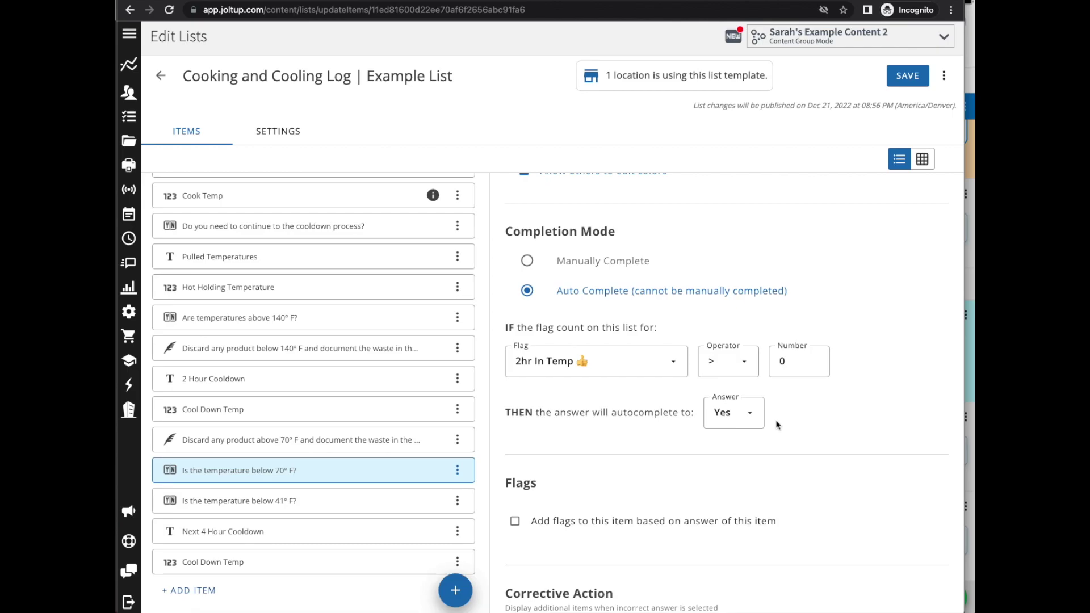
# Check the Auto Complete flag rule on the 'Is the temperature below 41° F?' item
pyautogui.click(362, 504)
pyautogui.scroll(-10, 688, 459)
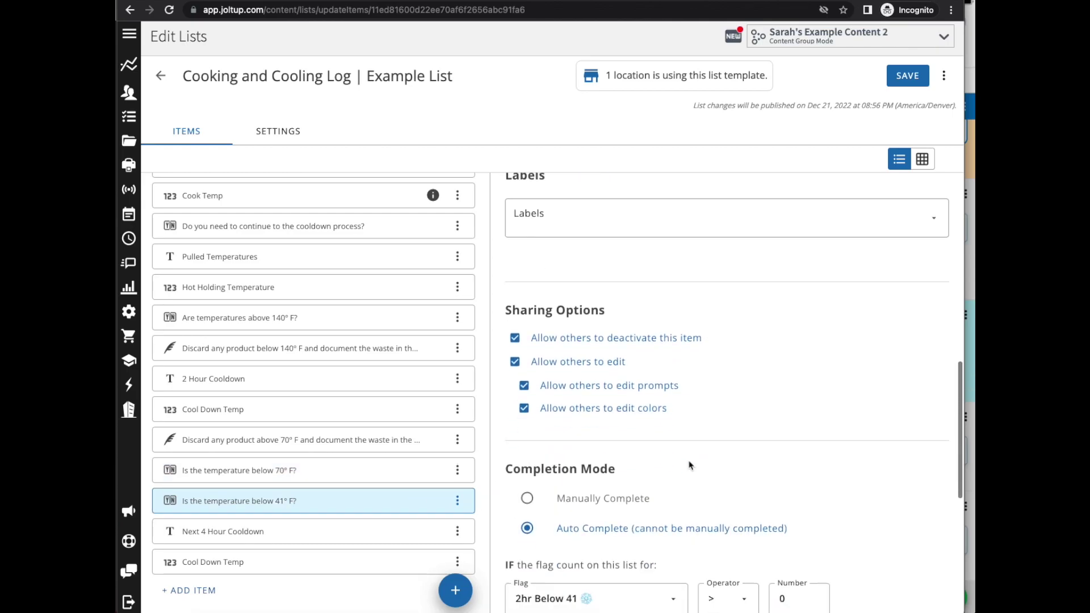
pyautogui.scroll(-5, 689, 466)
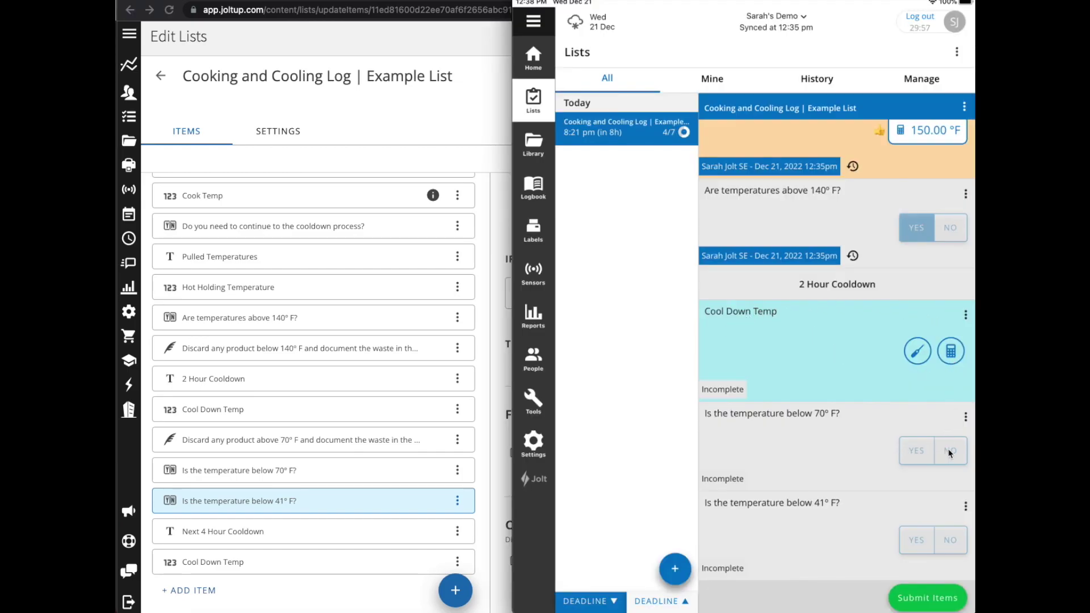
# Enter a 55 °F Cool Down Temp reading and scroll down to the cooldown questions
pyautogui.click(951, 358)
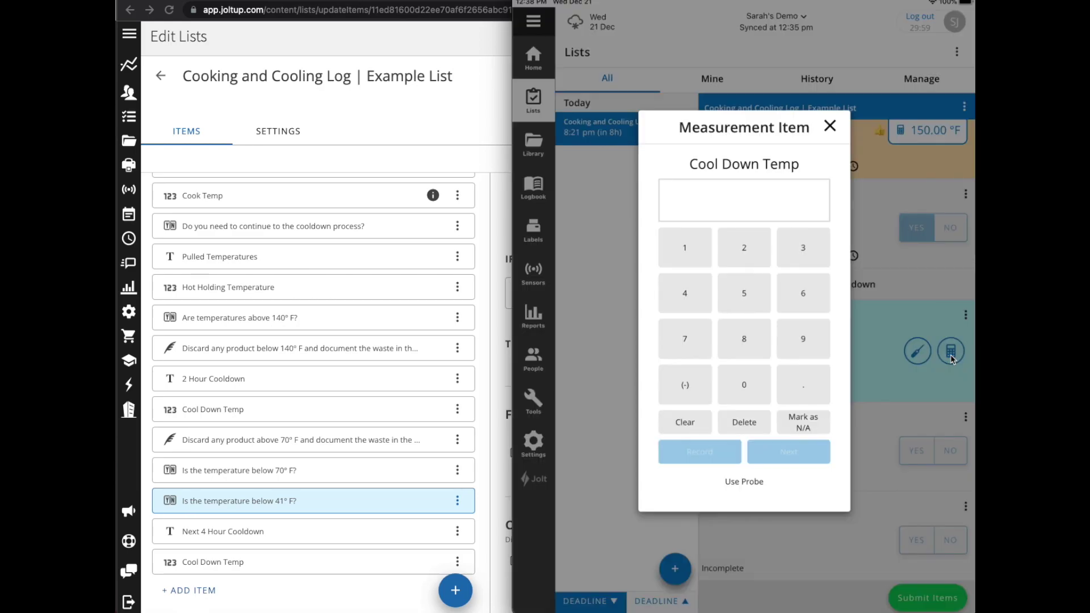
pyautogui.click(746, 293)
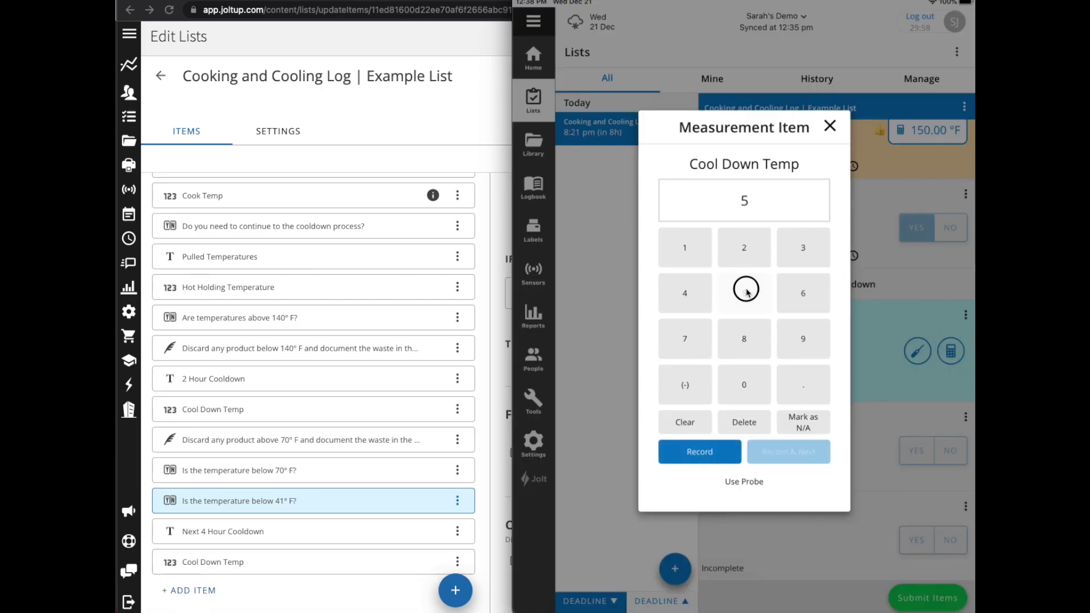
pyautogui.click(746, 293)
pyautogui.click(716, 451)
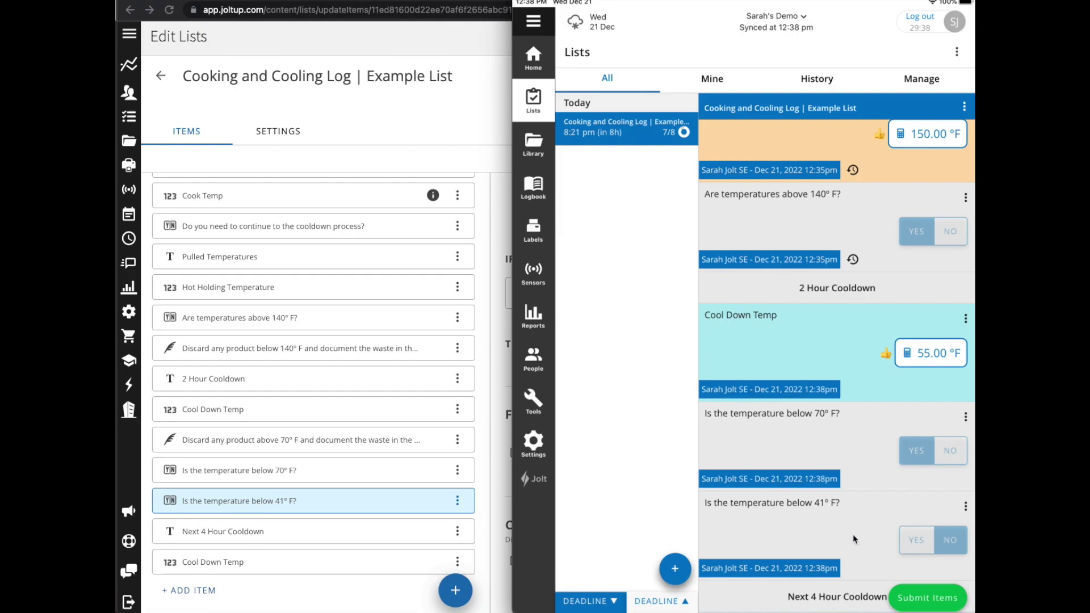
pyautogui.moveTo(853, 533); pyautogui.dragTo(861, 389)
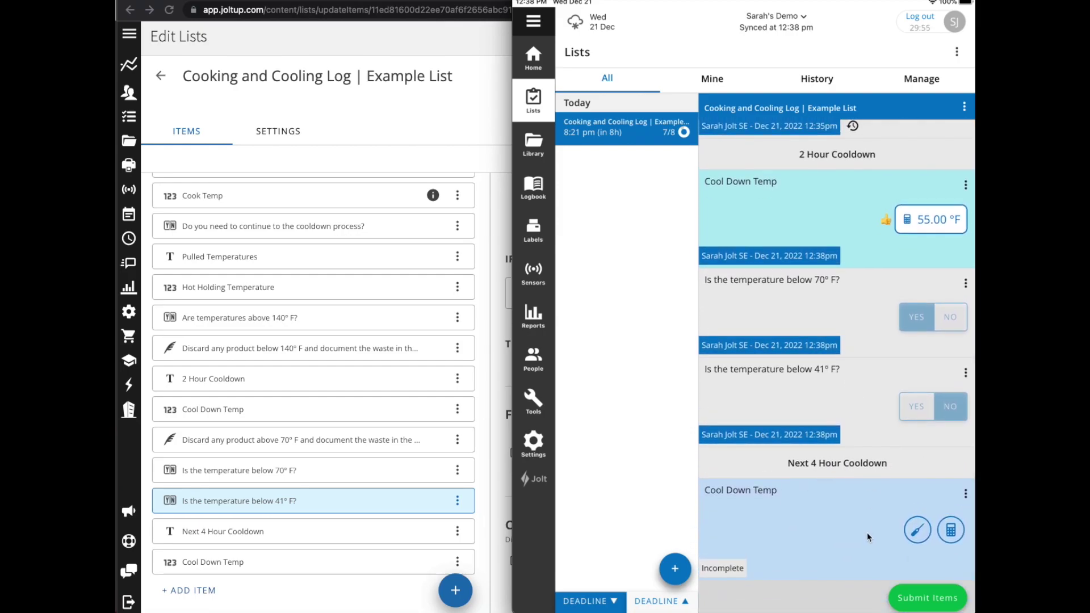
# Change the Cool Down Temp reading from 55.00 to 39 °F
pyautogui.click(939, 220)
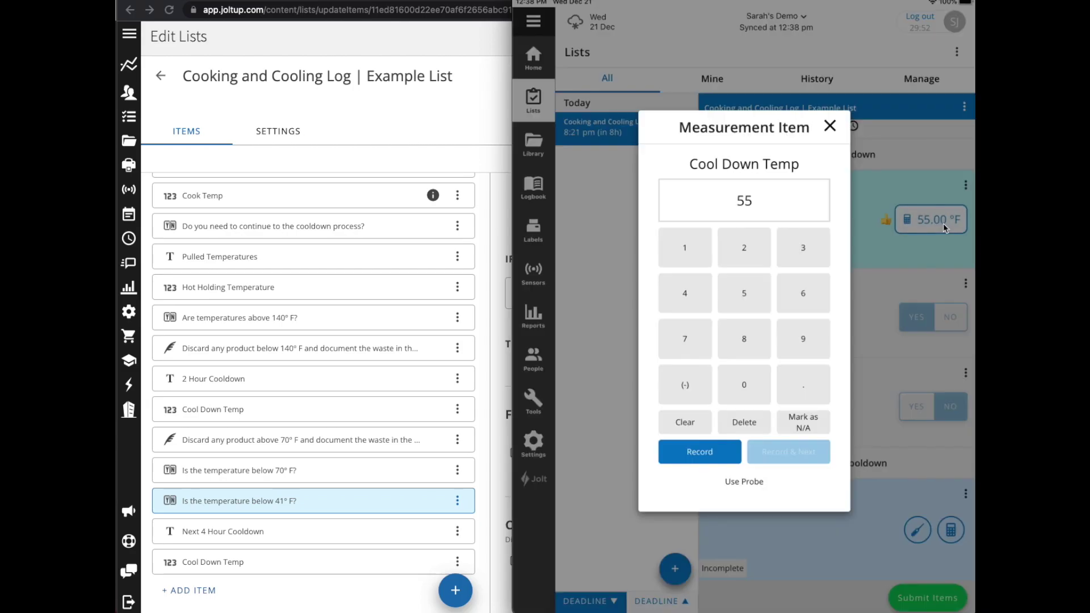
pyautogui.click(686, 423)
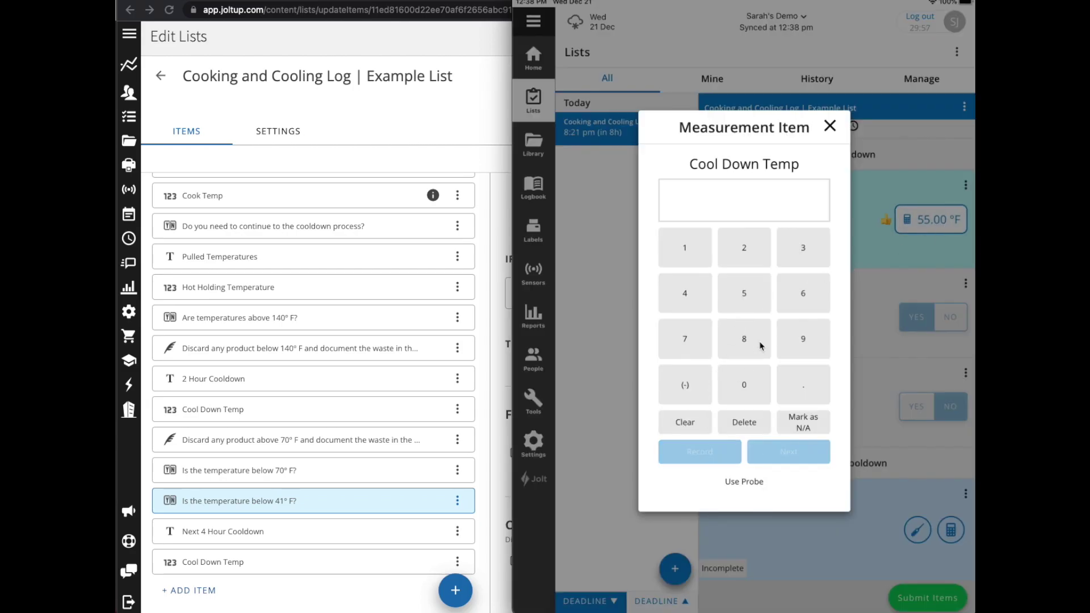
pyautogui.click(813, 248)
pyautogui.click(810, 339)
pyautogui.click(724, 452)
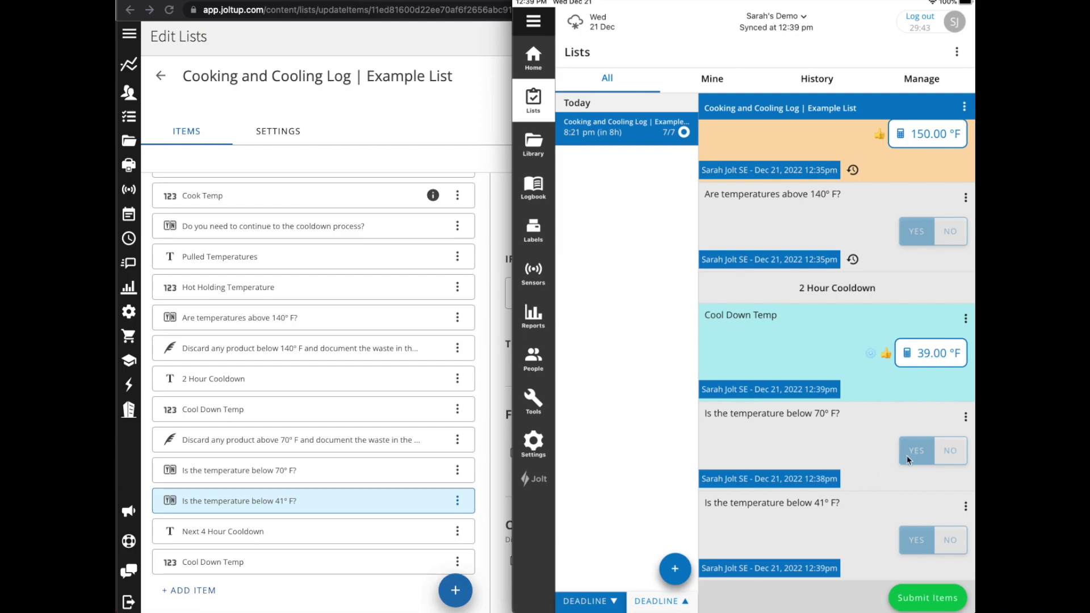